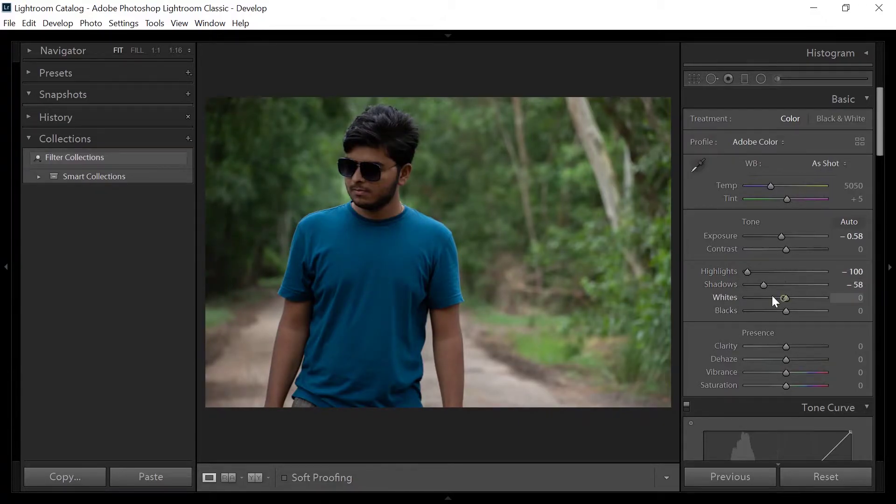
Set Whites to −100, Blacks to +59, Clarity to +15, Dehaze to +31 and Vibrance to +25
drag(784, 309, 807, 310)
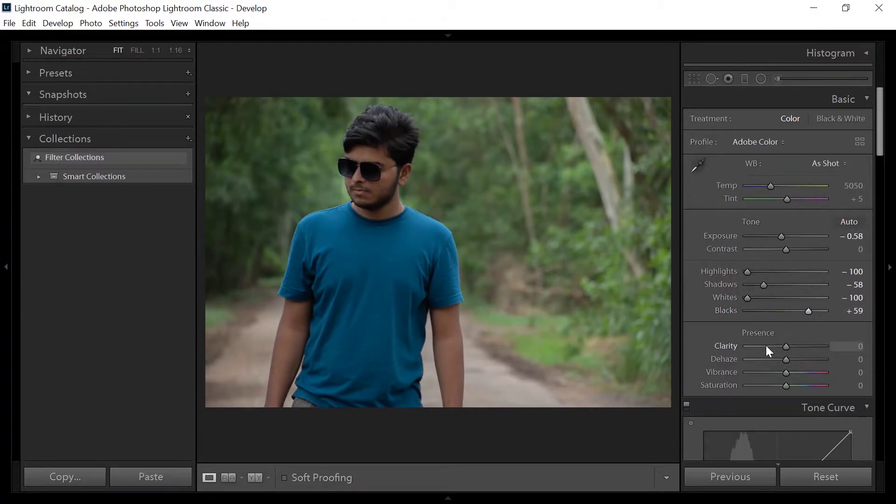
scroll(766, 347, down, 3)
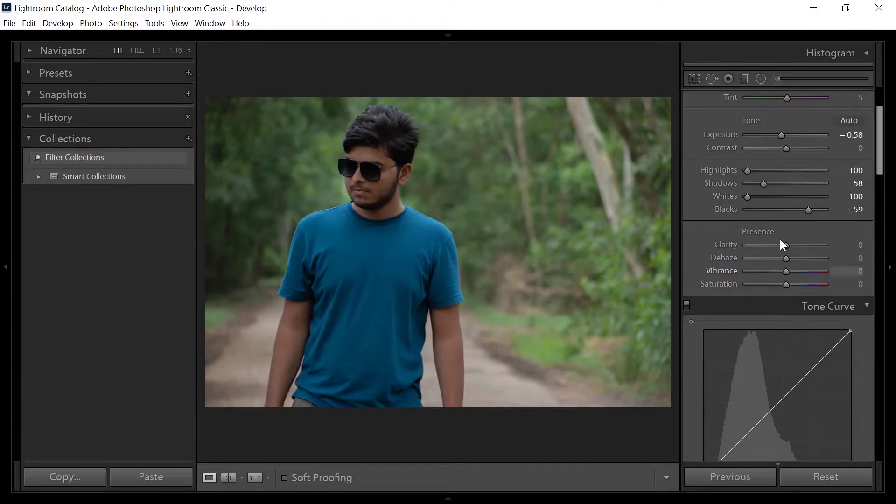
drag(786, 245, 795, 273)
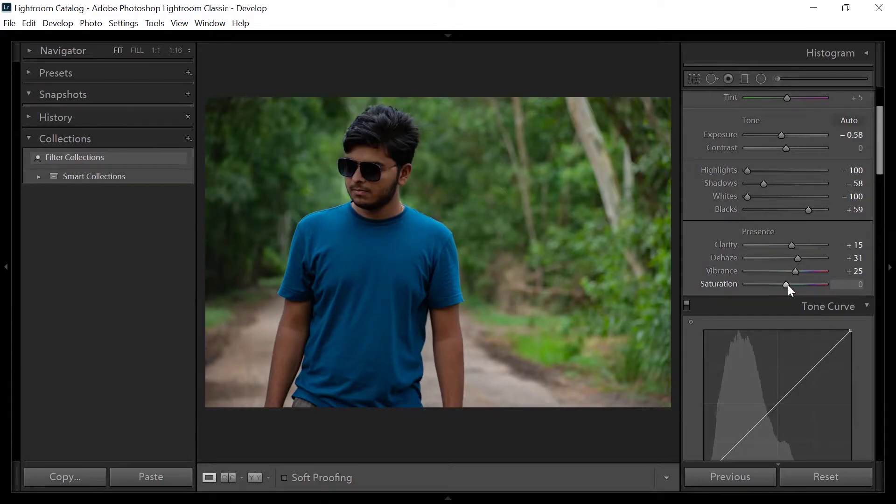
Add three points to the RGB tone curve, raise its black end and lower its white end for a faded S-curve
scroll(785, 317, down, 3)
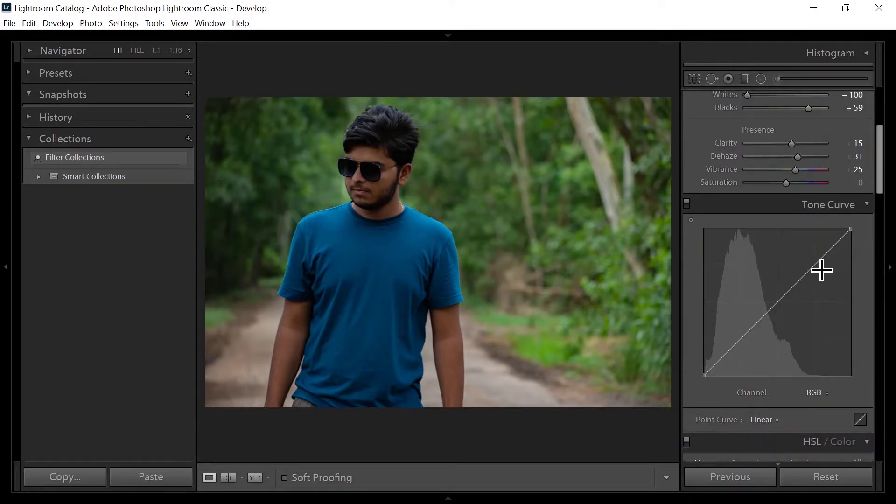
click(813, 262)
click(777, 302)
click(739, 337)
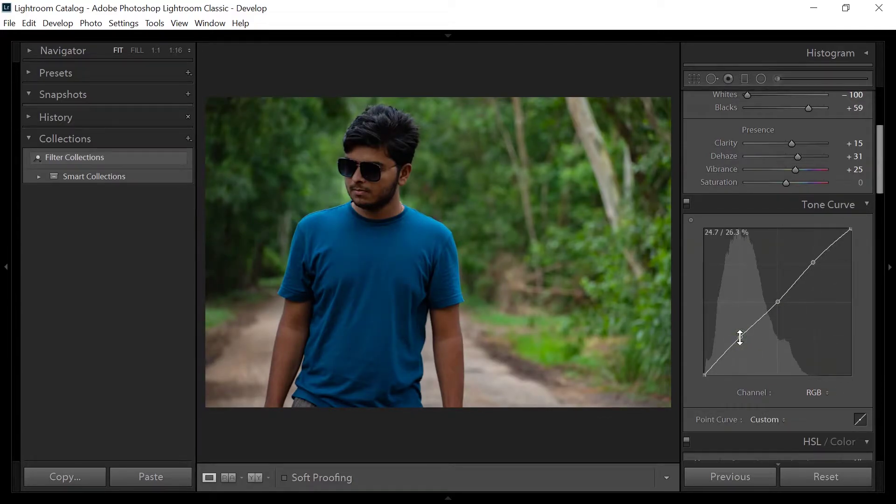
mouse_move(694, 348)
mouse_down()
mouse_move(701, 367)
mouse_move(697, 360)
mouse_up()
drag(739, 338, 740, 341)
drag(851, 229, 855, 241)
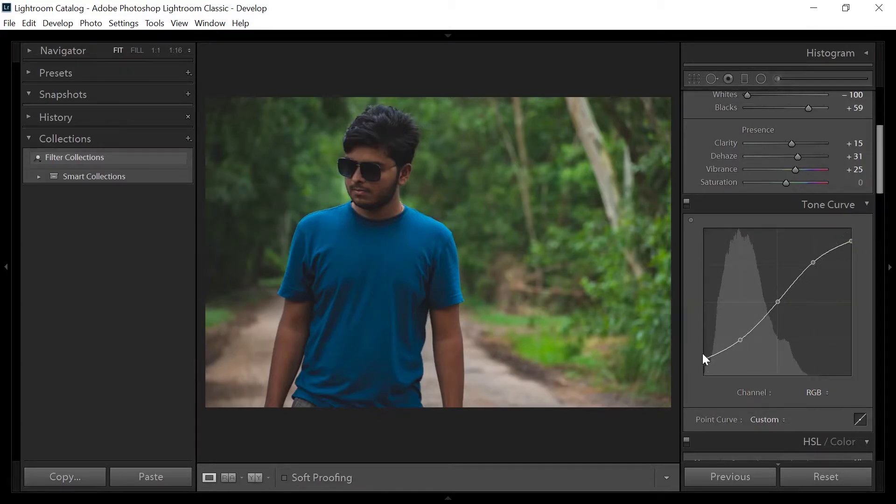
drag(704, 357, 703, 362)
Reduce Dehaze to +16
scroll(807, 327, up, 3)
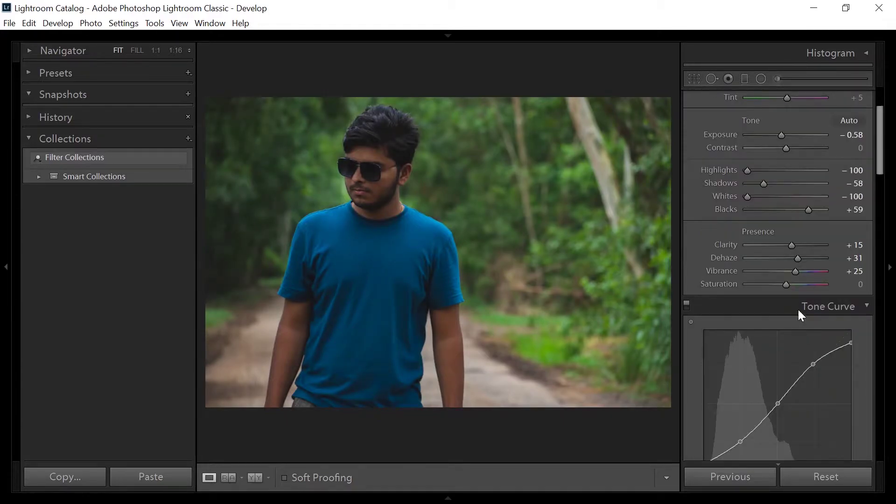
drag(796, 259, 790, 259)
Set the HSL saturation of Yellow, Green, Aqua and Blue to −100 and the luminance of Orange to +25
scroll(781, 388, down, 3)
scroll(782, 387, down, 1)
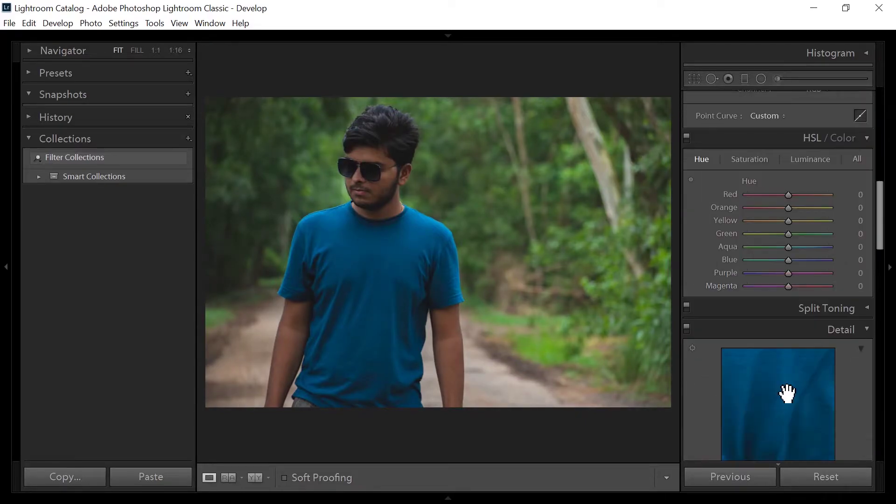
click(750, 160)
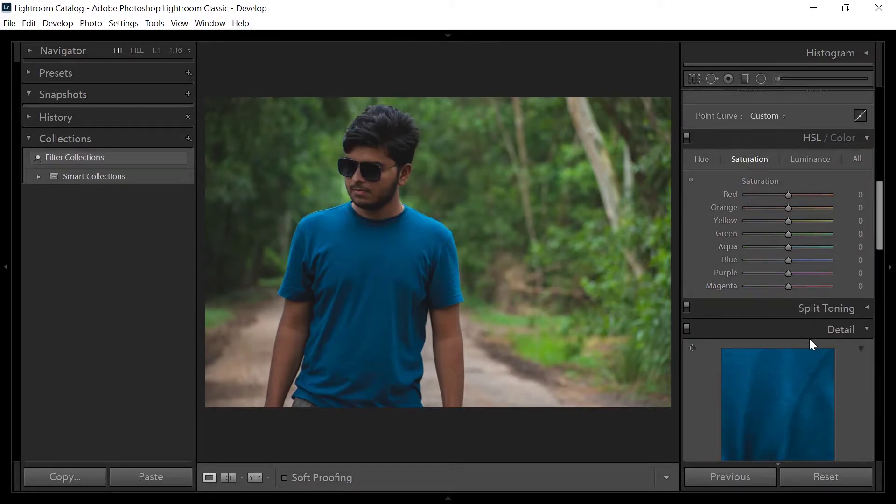
drag(780, 237, 728, 228)
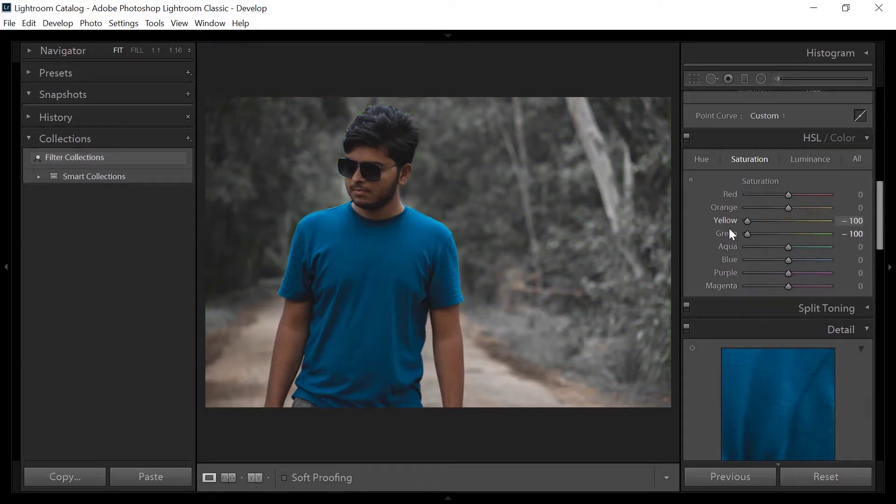
drag(788, 246, 732, 234)
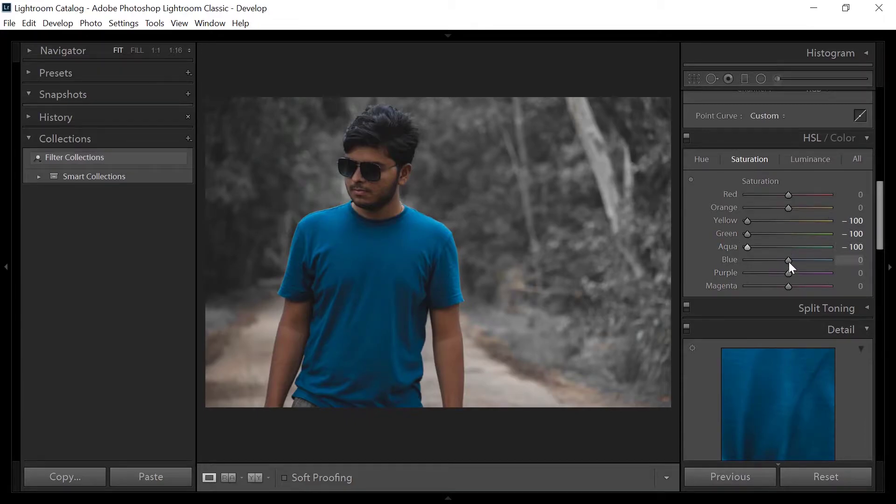
drag(788, 260, 728, 252)
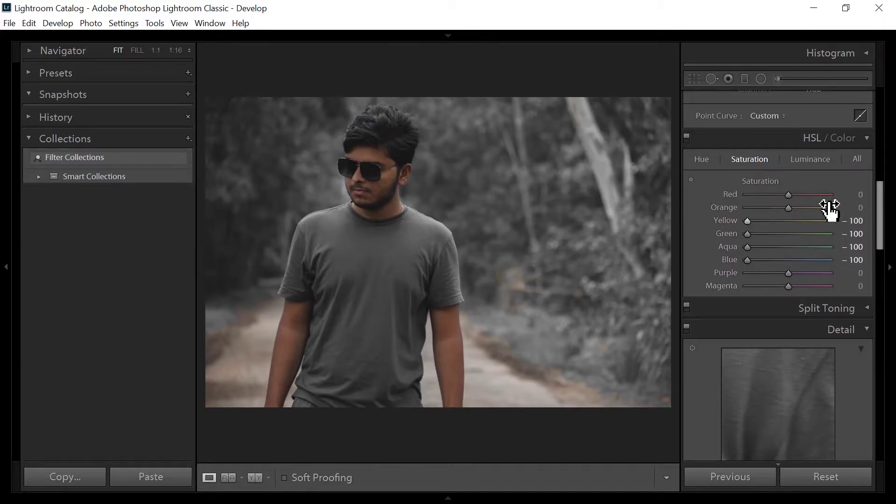
click(810, 161)
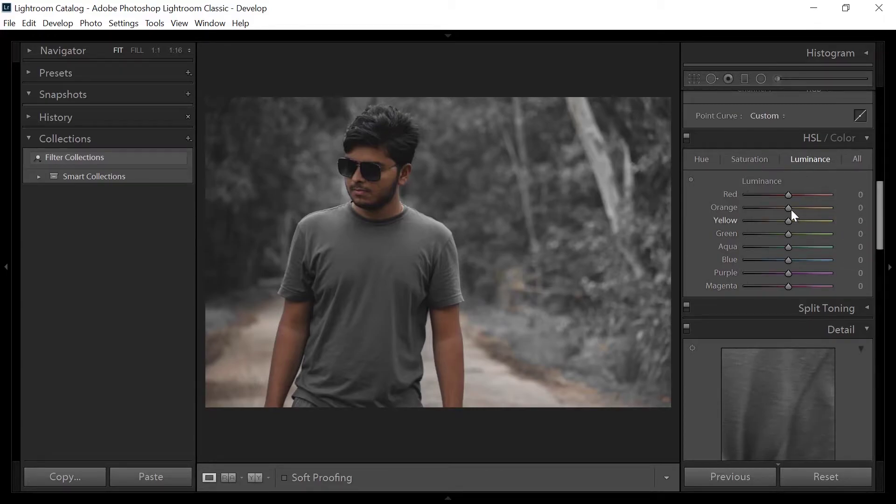
drag(788, 209, 798, 209)
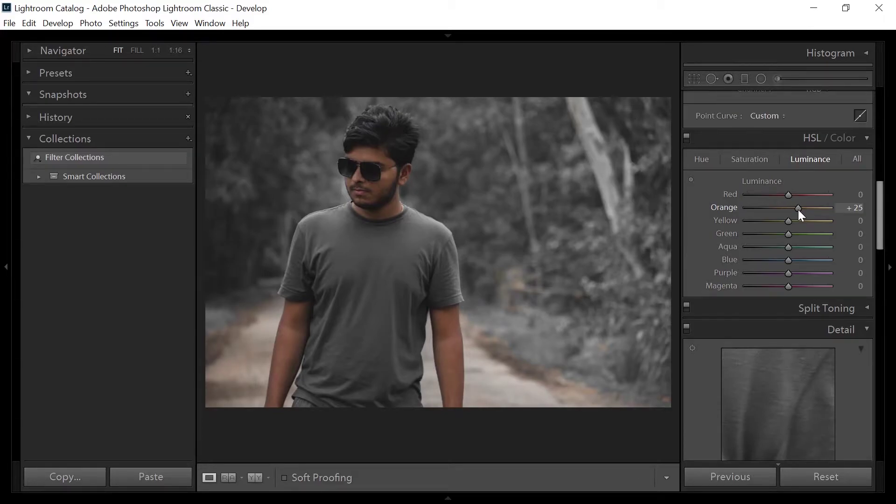
Enable lens profile corrections and set the noise reduction Luminance to 24
scroll(785, 392, down, 8)
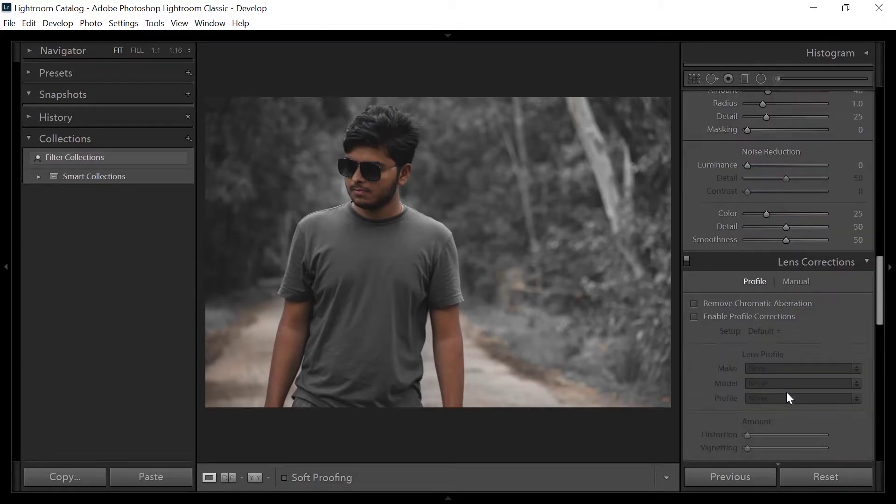
click(693, 316)
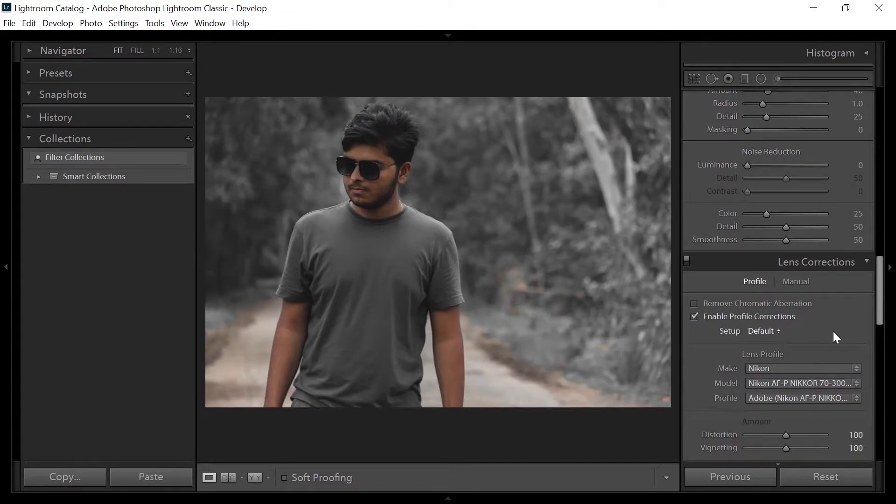
scroll(833, 331, up, 2)
drag(747, 267, 769, 266)
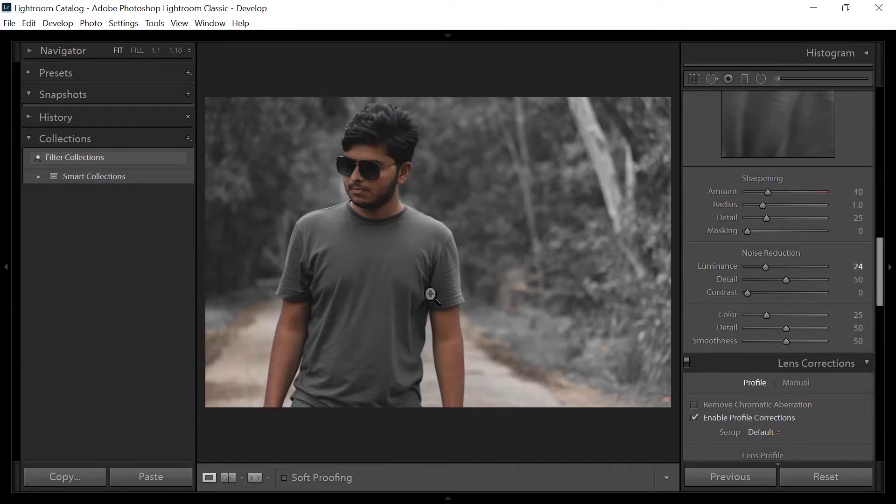
Check the photo's detail up close and set Exposure to −0.39
click(384, 187)
click(384, 187)
scroll(832, 417, down, 5)
scroll(839, 427, up, 10)
scroll(829, 414, down, 5)
scroll(829, 413, up, 5)
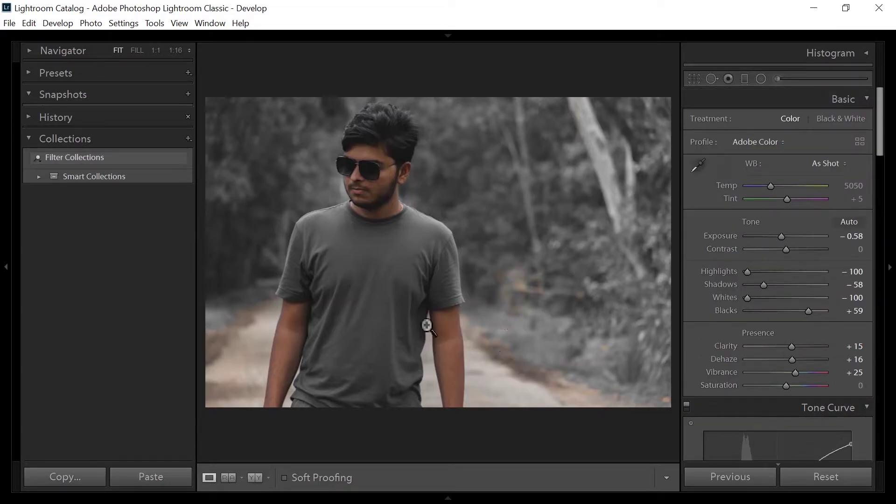
drag(780, 237, 782, 237)
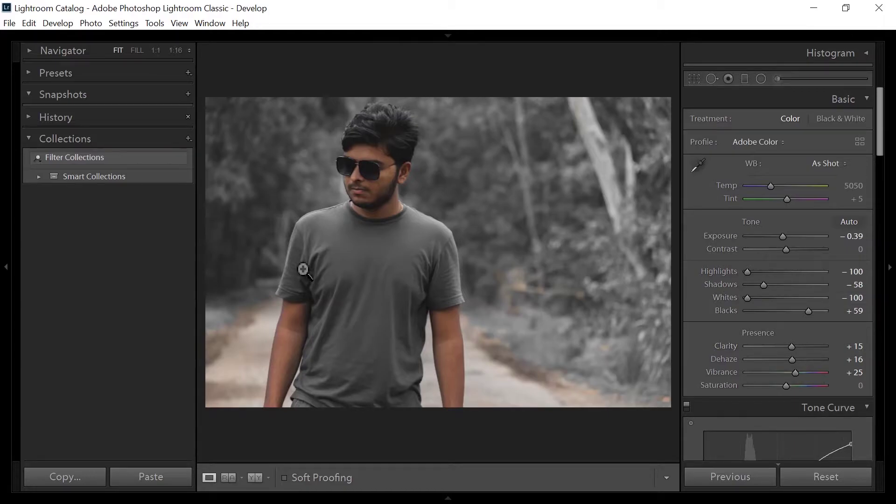
Export the edited photo to the Desktop using the existing export settings
click(8, 24)
click(66, 198)
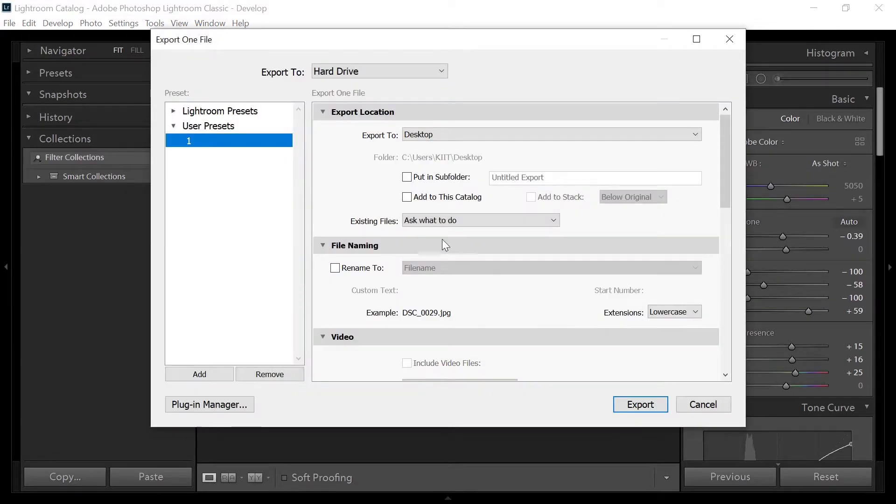
click(626, 405)
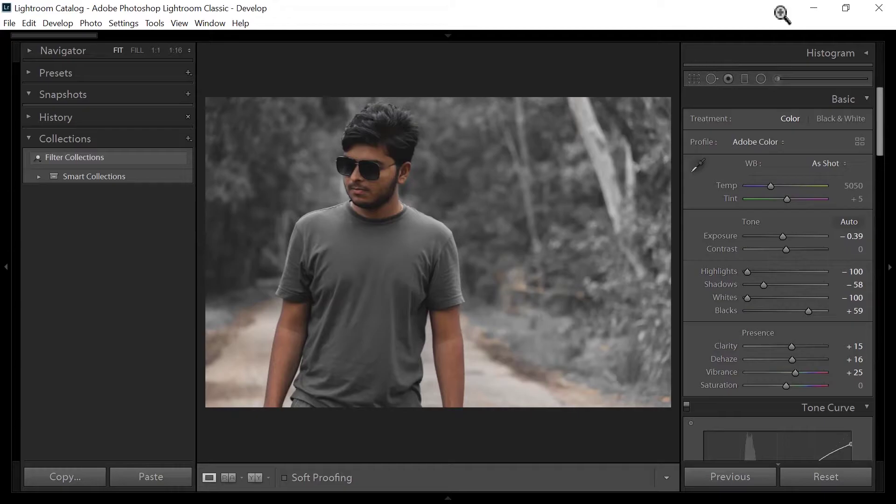
Switch to Photoshop and convert the Background of DSC_0029.jpg into a regular layer
click(820, 10)
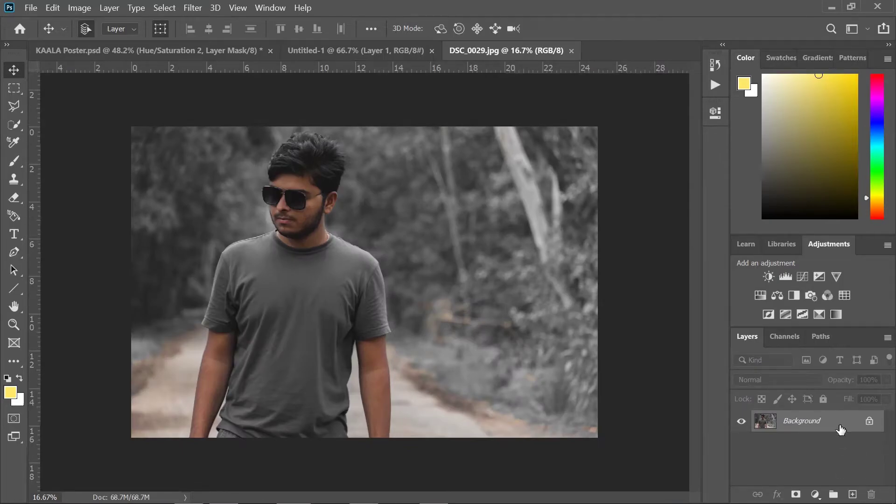
double_click(834, 414)
click(560, 146)
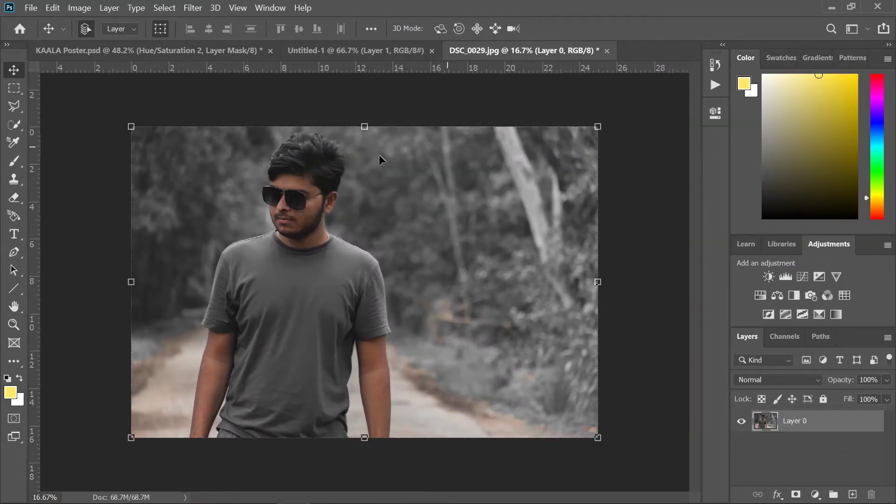
Copy the photo into the Untitled-1 document, scale it to 25.52% and position it within the artboard
drag(408, 275, 351, 200)
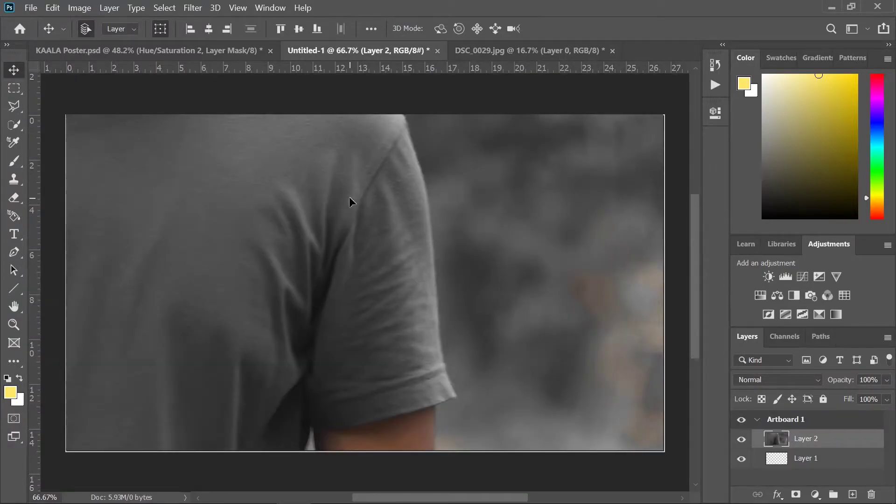
alt+scroll(351, 201, down, 8)
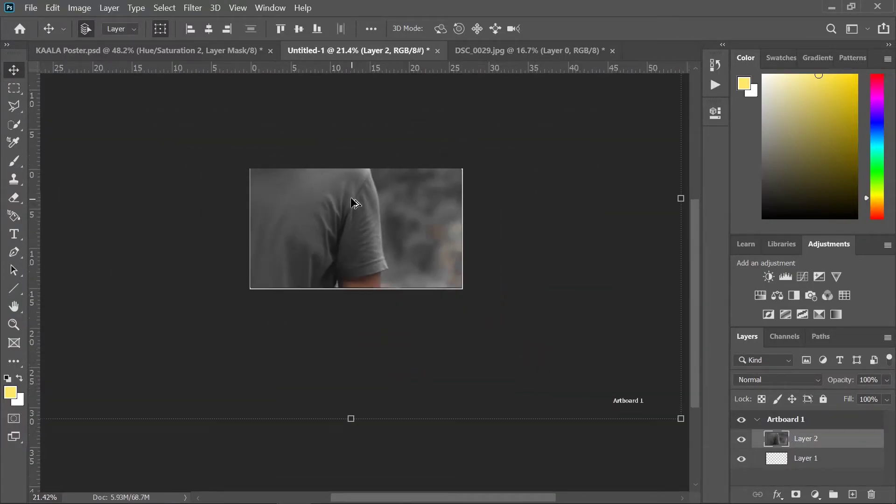
alt+scroll(354, 203, down, 1)
drag(532, 319, 396, 219)
alt+scroll(382, 213, up, 5)
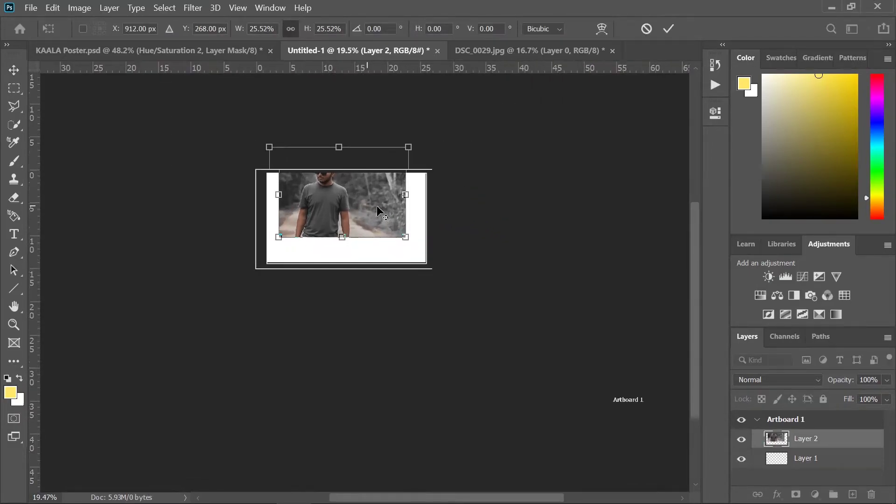
drag(323, 198, 324, 233)
click(668, 30)
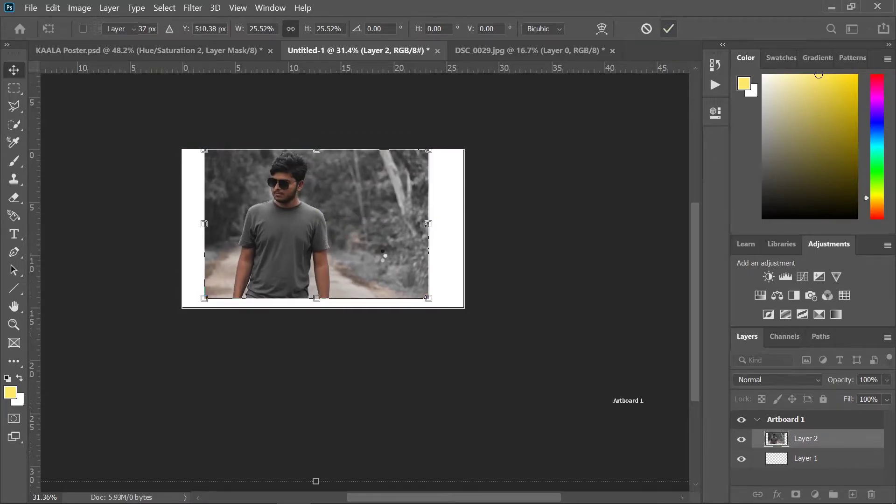
Enlarge the photo layer to 145.69% and position it so it covers the whole artboard
drag(428, 298, 532, 367)
drag(378, 267, 356, 267)
double_click(393, 264)
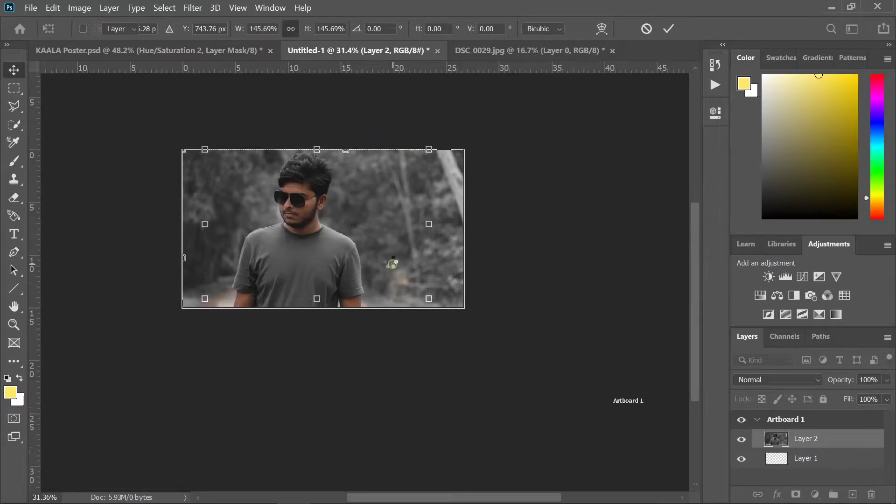
Scale the photo layer down to 75.64%, keeping its upper-left corner at the artboard's corner
scroll(319, 229, up, 5)
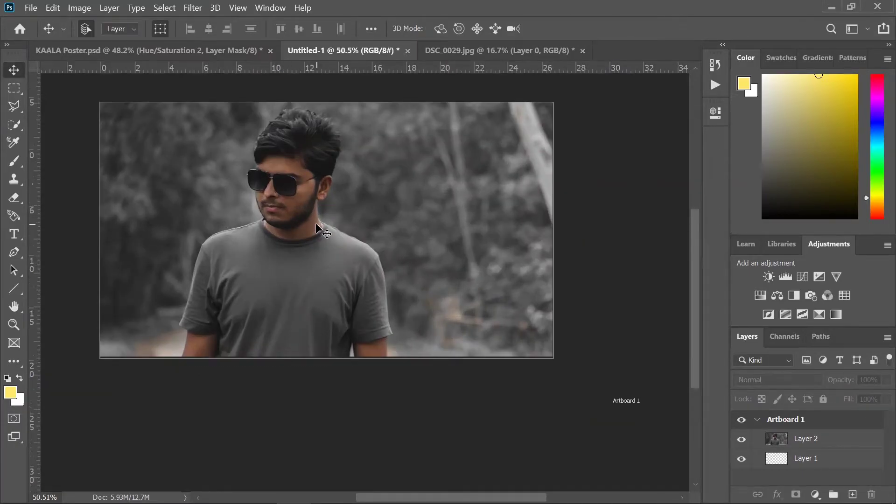
click(316, 225)
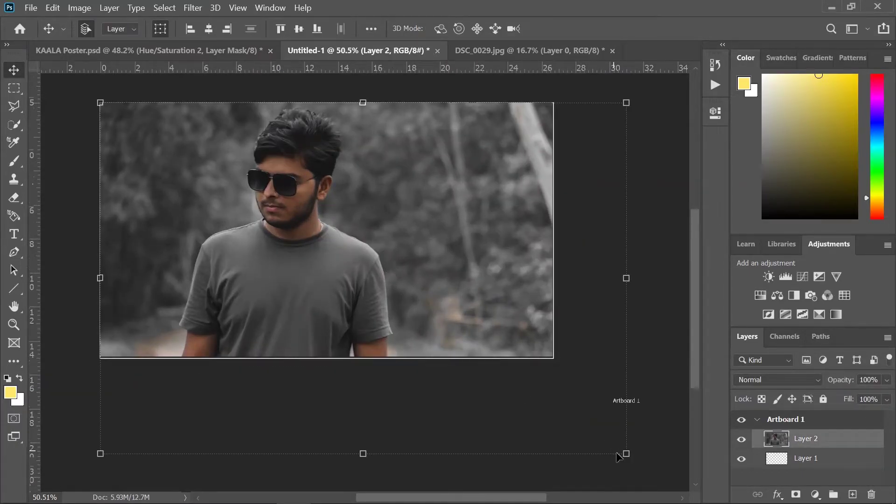
drag(626, 453, 498, 368)
key(Return)
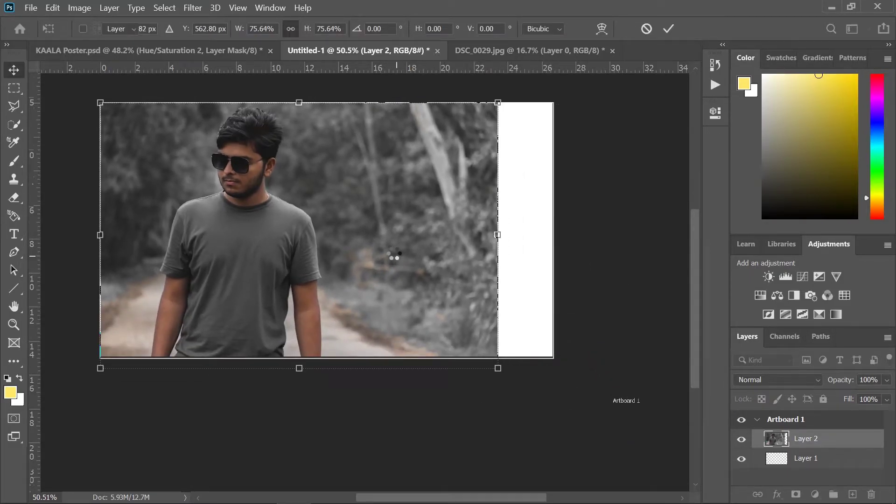
Select the background around the man with the Quick Selection tool and subtract his ear from the selection
click(17, 126)
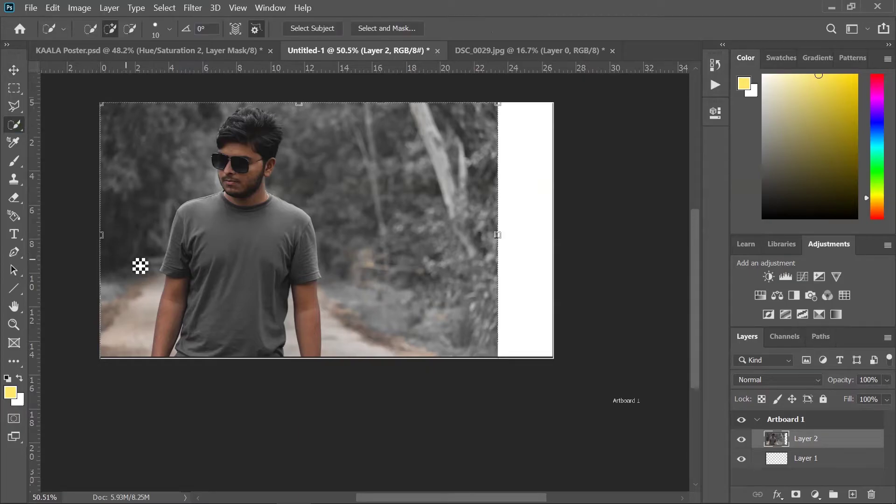
mouse_move(161, 263)
mouse_down()
mouse_move(160, 303)
mouse_move(465, 310)
mouse_up()
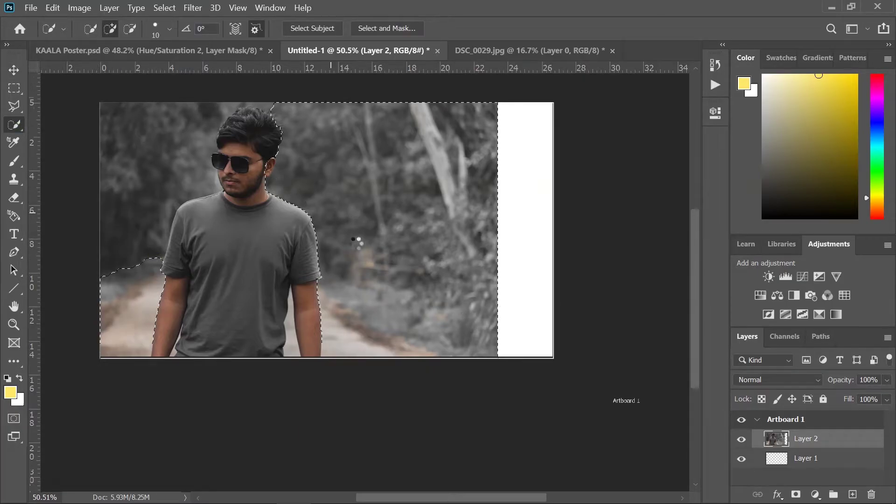
scroll(284, 178, up, 5)
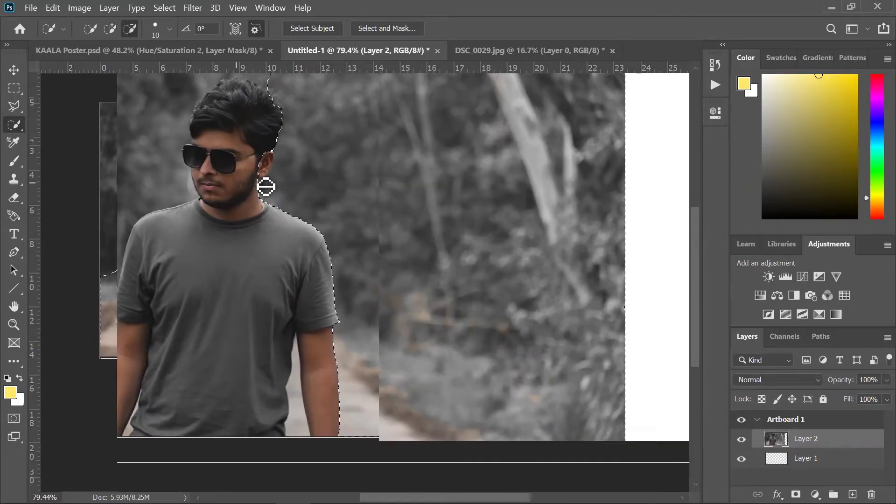
scroll(266, 187, up, 7)
mouse_move(276, 146)
mouse_down()
mouse_move(264, 187)
mouse_move(256, 169)
mouse_move(259, 197)
mouse_move(286, 133)
mouse_move(275, 186)
mouse_up()
scroll(340, 215, down, 1)
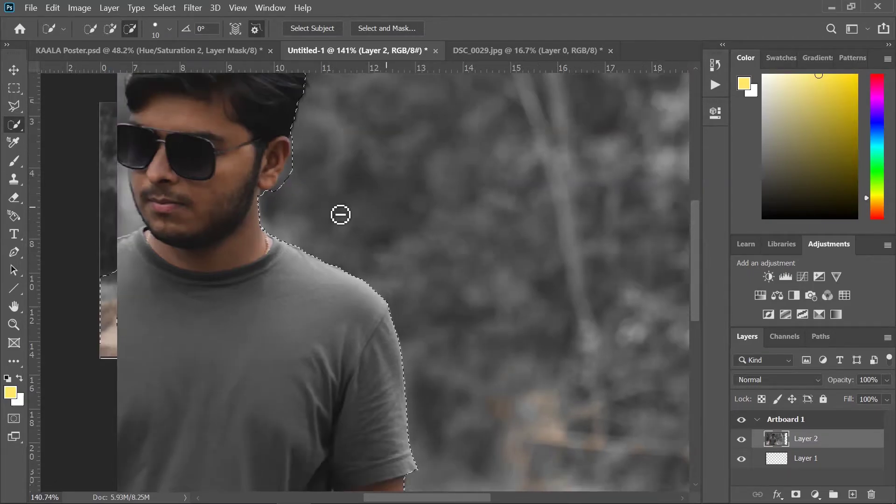
Subtract the strip along the hair and ear on the image's right side from the background selection
scroll(341, 215, down, 4)
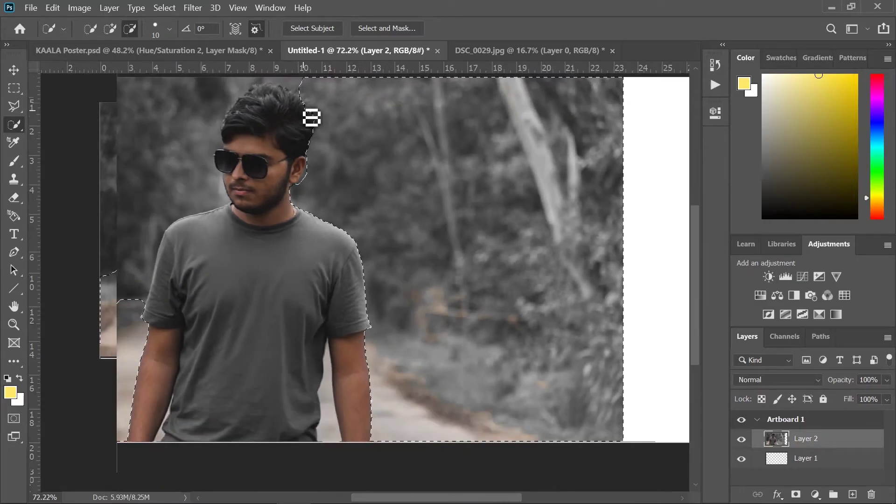
drag(306, 106, 319, 165)
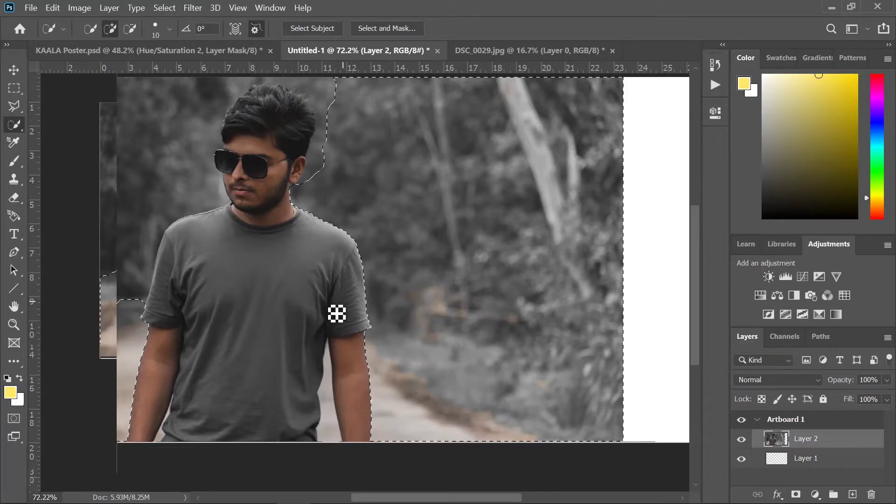
scroll(336, 314, down, 3)
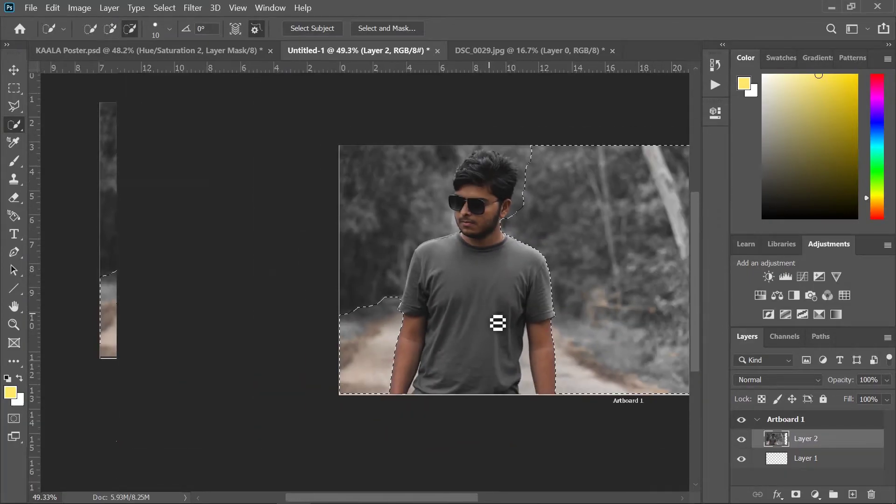
drag(491, 317, 285, 290)
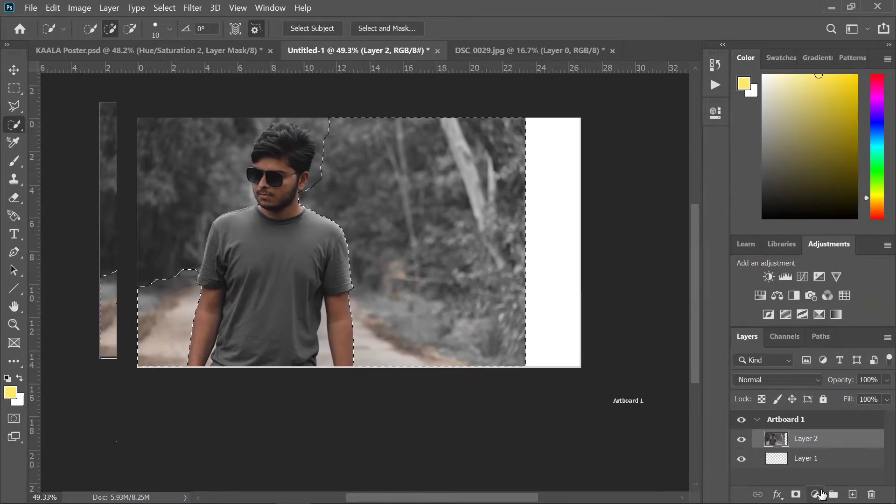
Add a Hue/Saturation adjustment masked to the selected background and set its saturation to -100
click(821, 492)
click(799, 360)
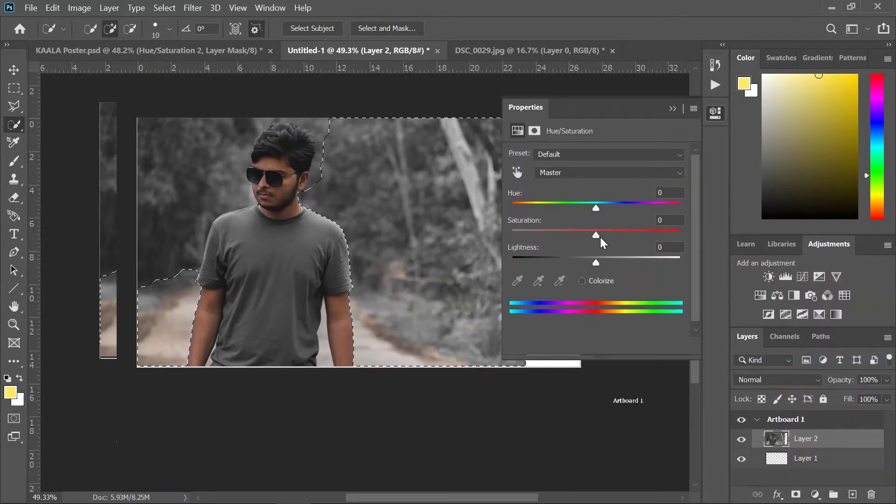
drag(593, 234, 492, 228)
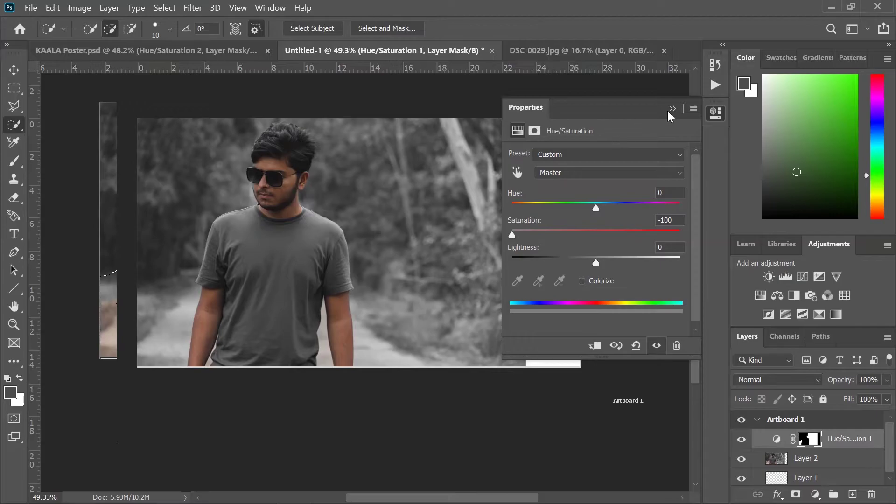
click(672, 108)
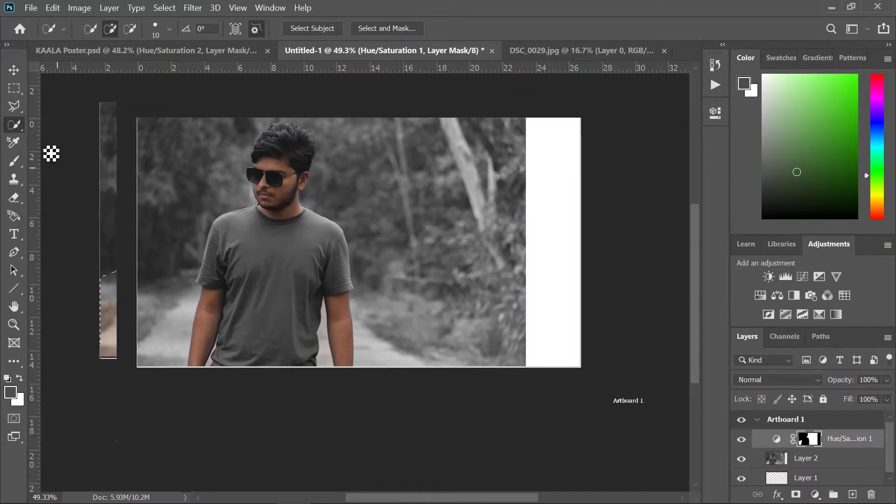
Merge the Hue/Saturation 1 adjustment with the Layer 2 photo into one layer
click(15, 71)
drag(296, 238, 342, 241)
key(ctrl+z)
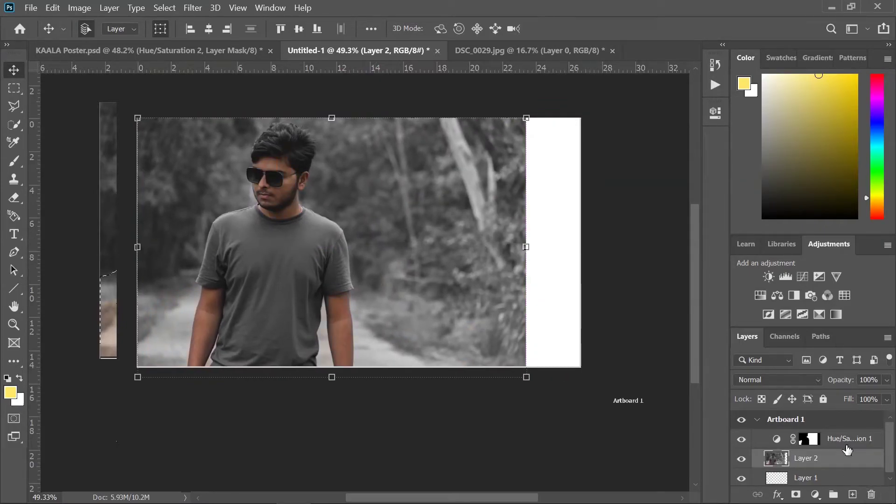
scroll(845, 447, down, 1)
ctrl+click(843, 439)
right_click(843, 439)
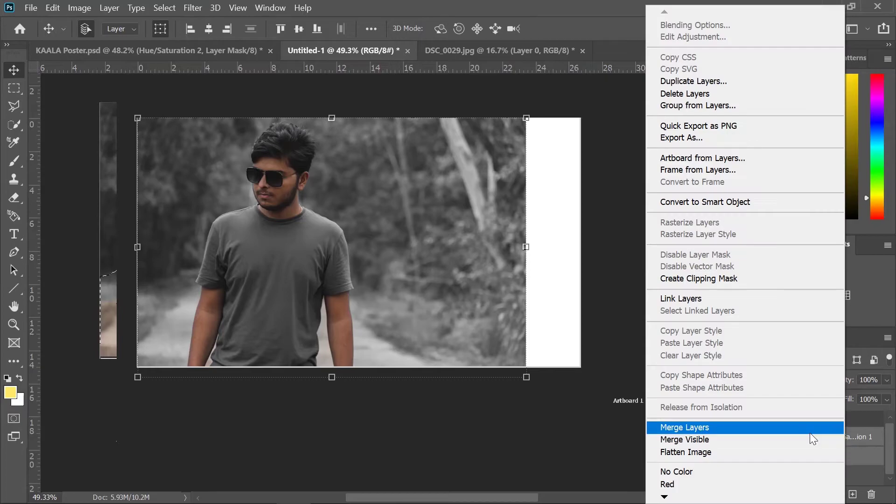
click(802, 428)
click(649, 374)
click(422, 279)
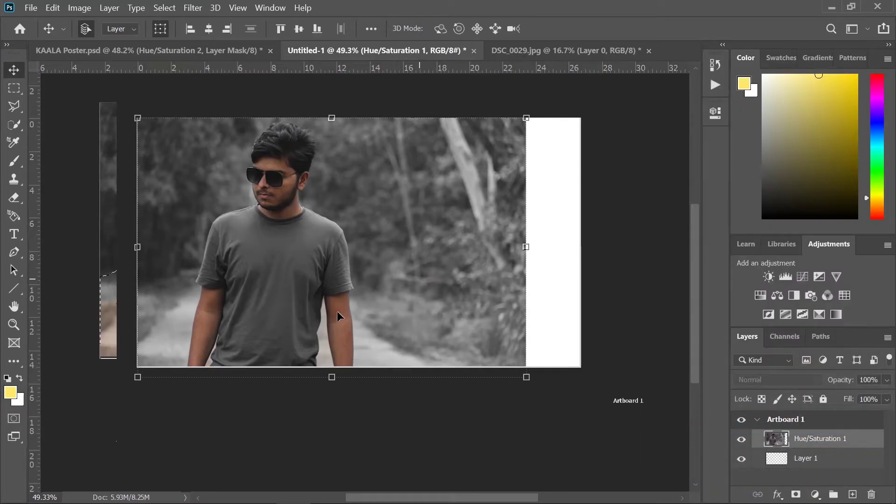
click(73, 277)
click(211, 350)
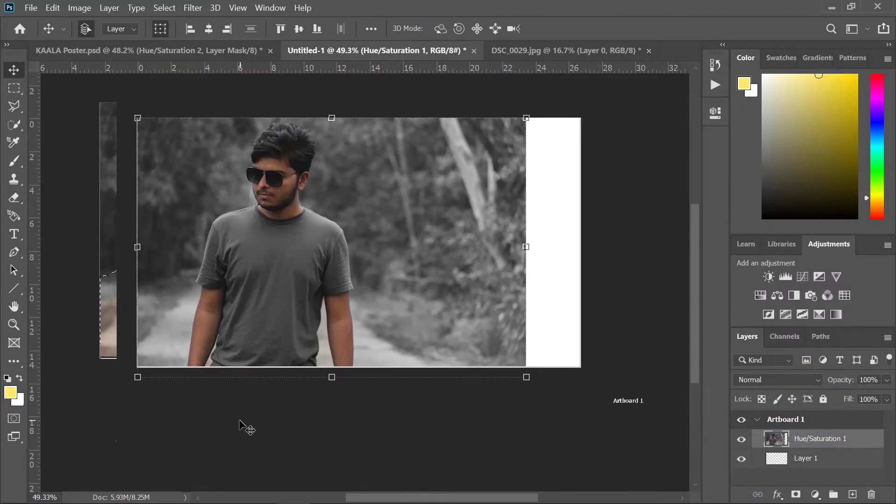
Enlarge the merged photo from its upper-left corner until it covers the whole artboard
scroll(188, 343, up, 4)
scroll(187, 343, up, 12)
scroll(187, 342, down, 11)
scroll(189, 342, down, 5)
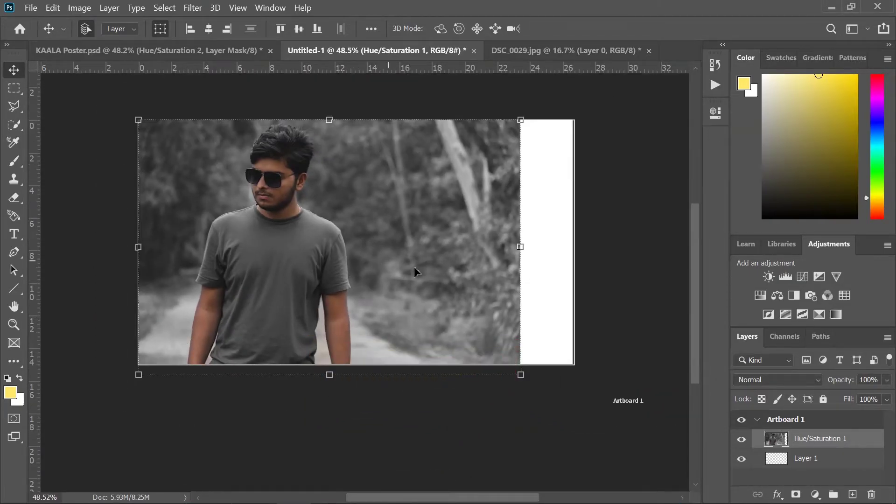
drag(521, 372, 649, 479)
key(Return)
click(449, 317)
drag(447, 319, 445, 317)
click(122, 249)
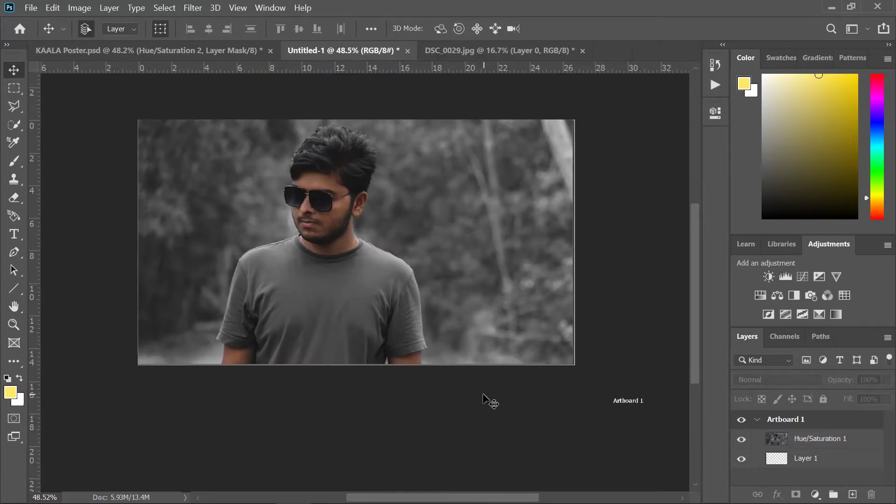
Add a Levels adjustment above the photo with a black input level of 11 and a white input level of 238
click(819, 440)
click(815, 494)
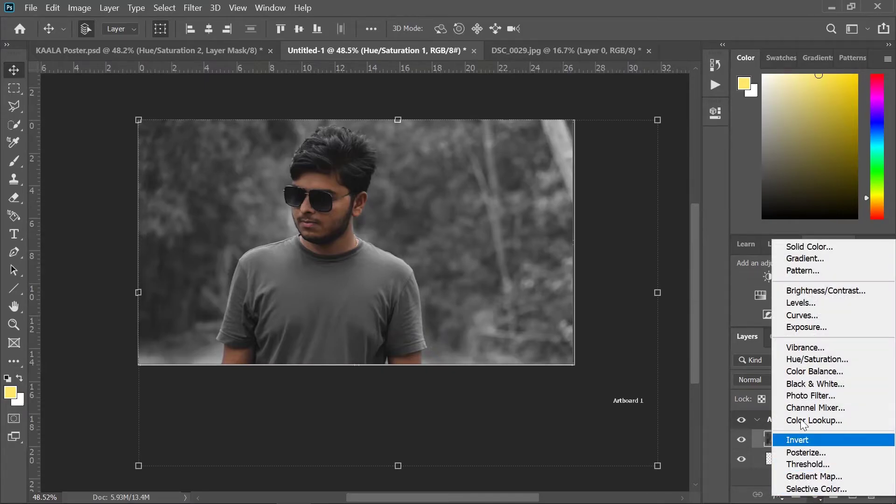
click(802, 315)
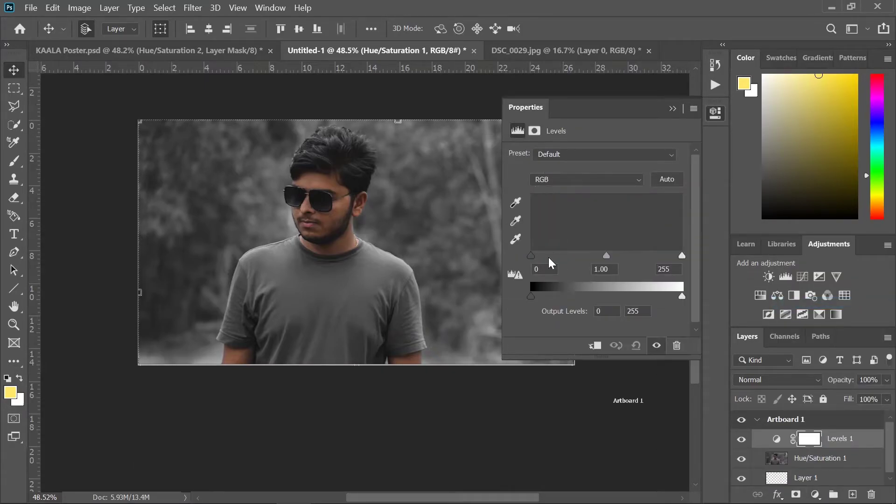
drag(531, 255, 537, 256)
drag(681, 256, 674, 260)
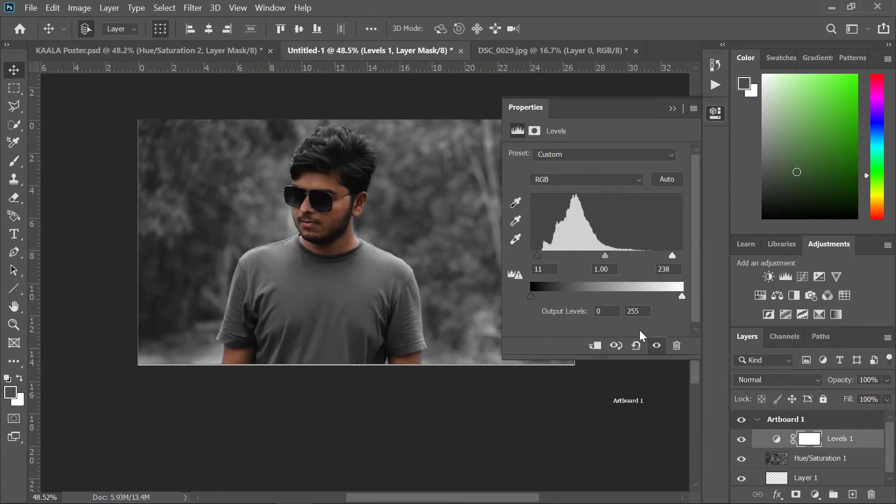
click(672, 109)
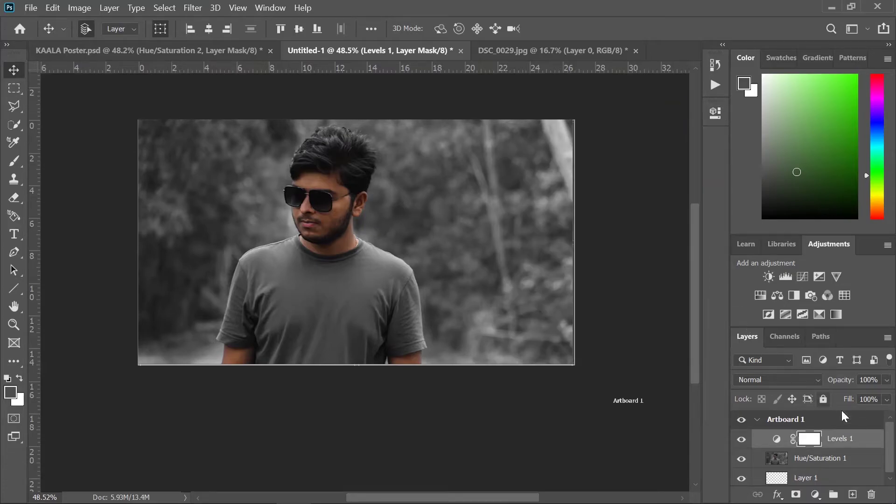
Enlarge the layer list, add a Curves adjustment, and place highlight, midtone and shadow points along its RGB diagonal
scroll(843, 409, down, 1)
drag(848, 326, 844, 268)
click(814, 494)
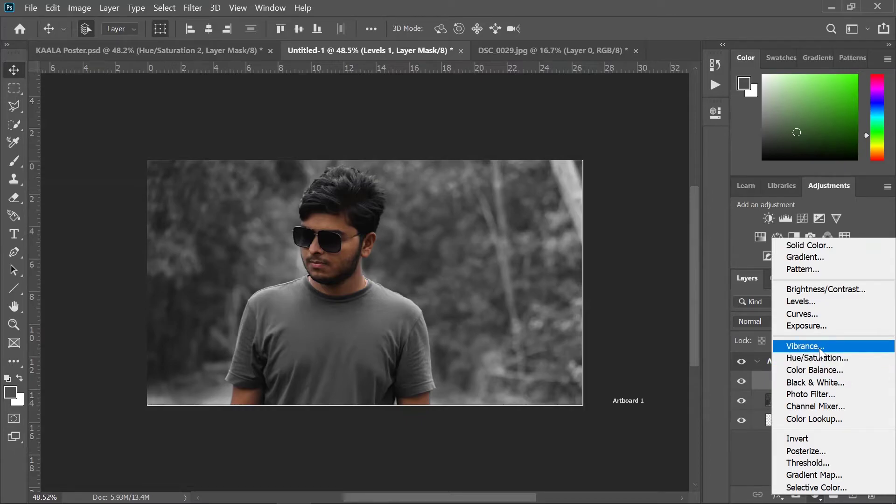
click(809, 314)
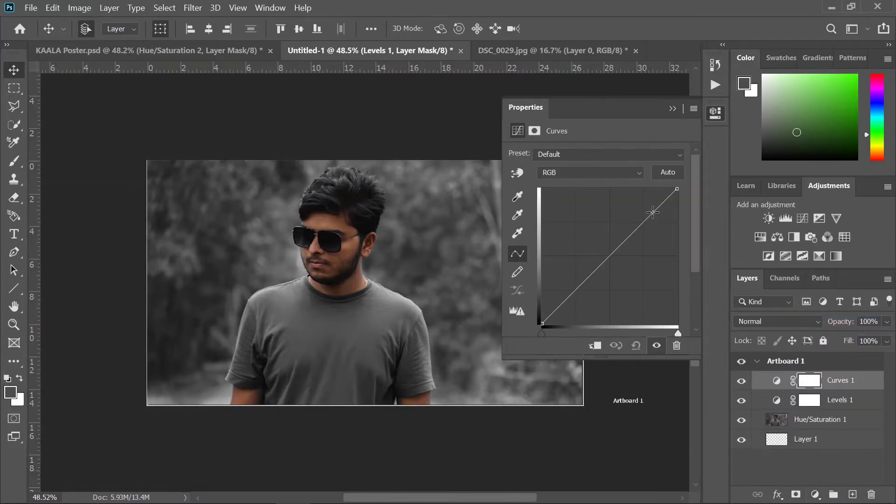
click(641, 222)
click(606, 255)
click(580, 287)
Raise the curve's black endpoint slightly and lower its white endpoint for a faded, matte look
drag(537, 323, 538, 314)
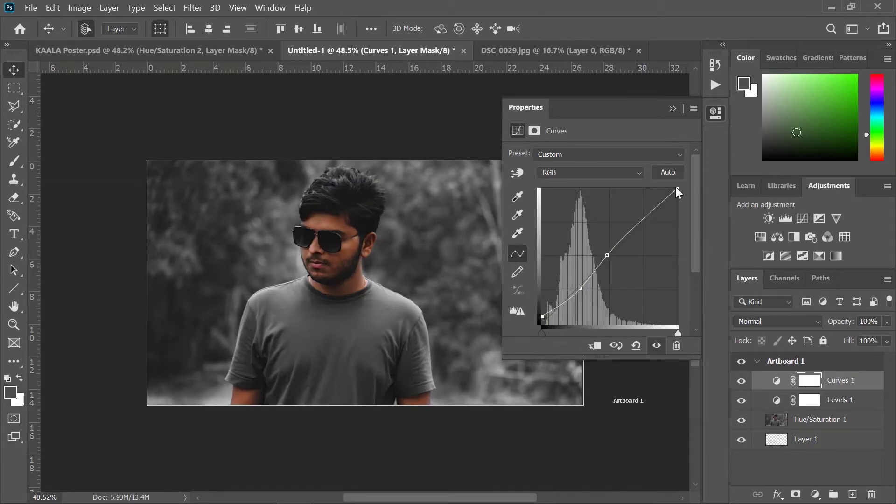
drag(677, 189, 680, 207)
drag(541, 313, 542, 309)
click(672, 108)
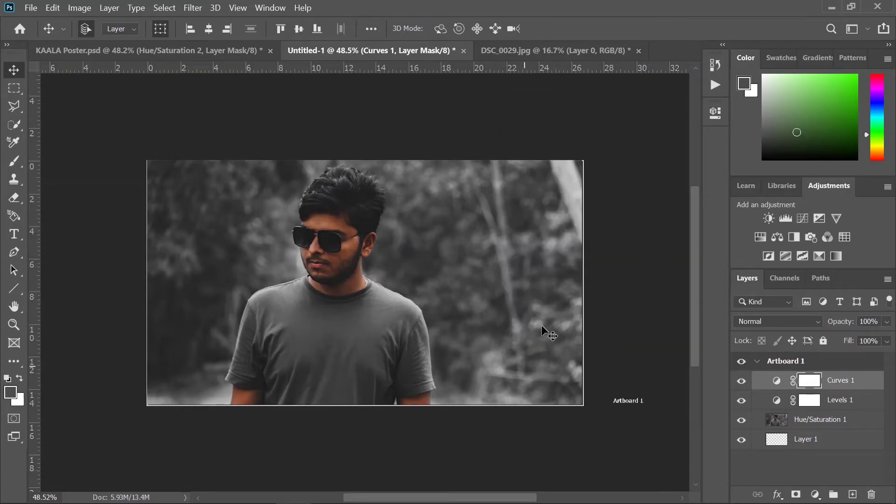
Add a second Hue/Saturation adjustment directly above the merged photo layer
click(352, 310)
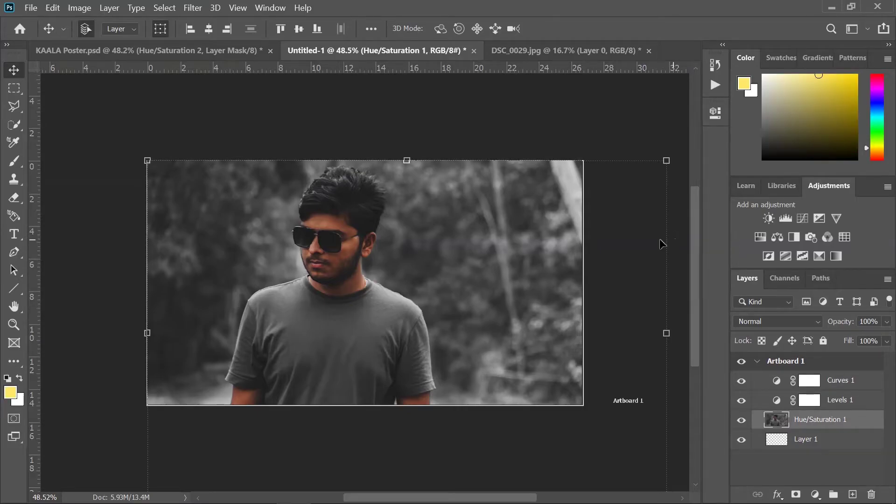
click(519, 112)
click(418, 276)
click(815, 494)
click(803, 365)
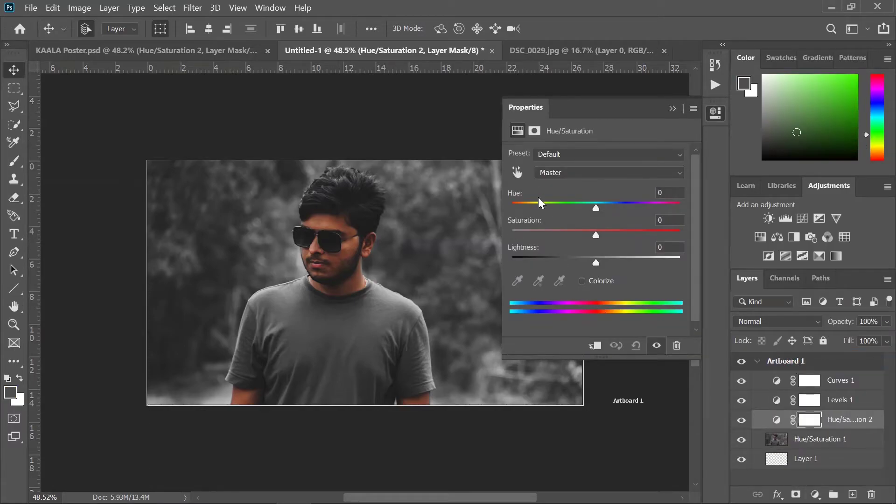
Sample the forehead skin to target the Reds, and set their saturation to -12 and lightness to about +4
click(517, 172)
click(333, 212)
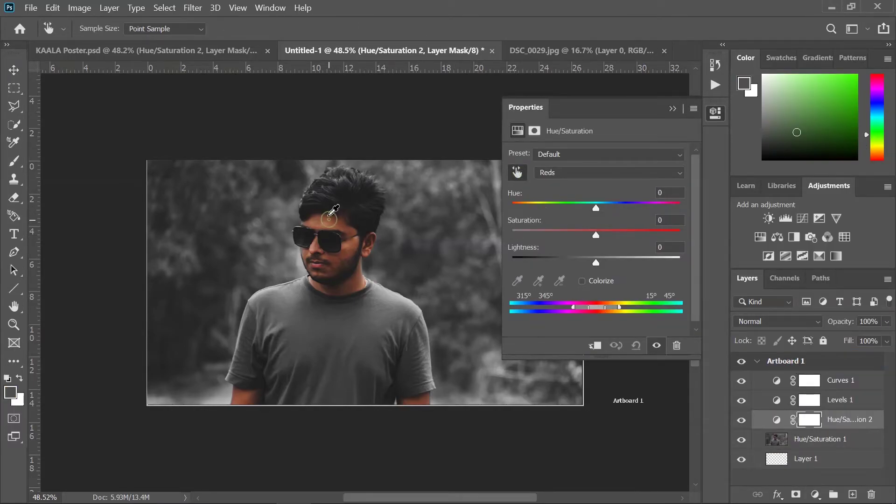
drag(595, 262, 611, 263)
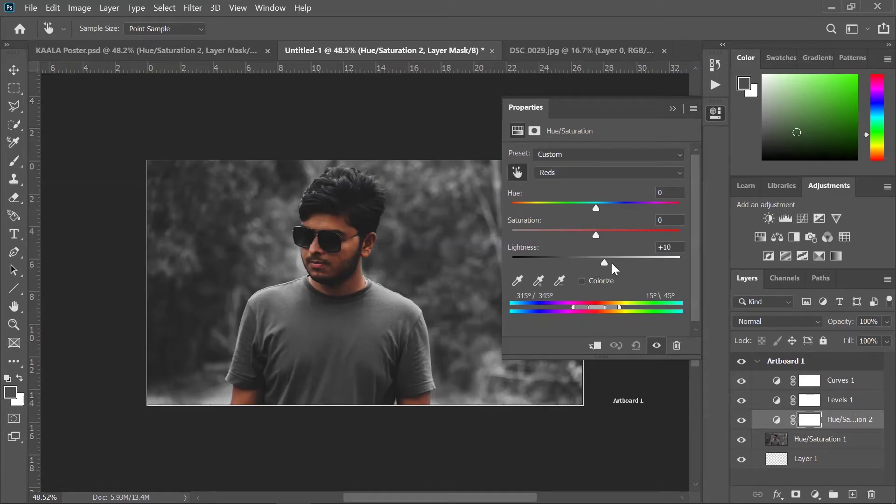
drag(597, 234, 586, 233)
drag(611, 263, 600, 262)
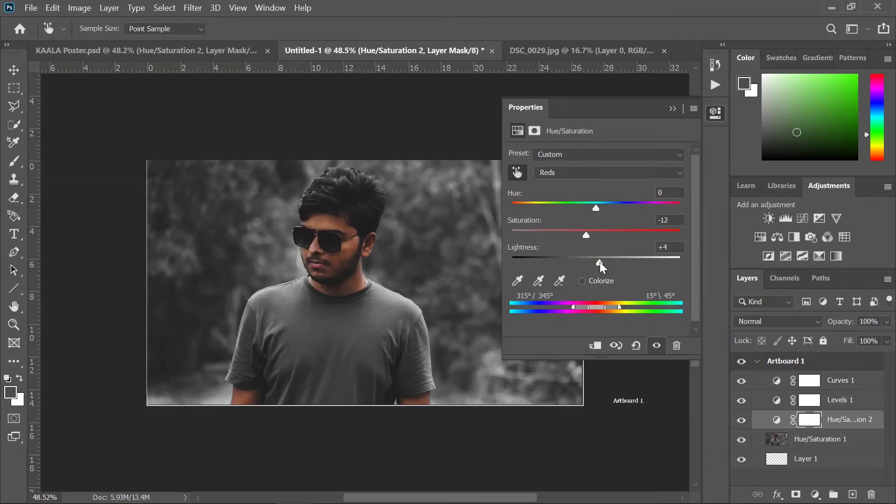
click(521, 170)
click(513, 173)
mouse_move(600, 262)
mouse_down()
mouse_move(620, 259)
mouse_move(600, 264)
mouse_up()
click(671, 111)
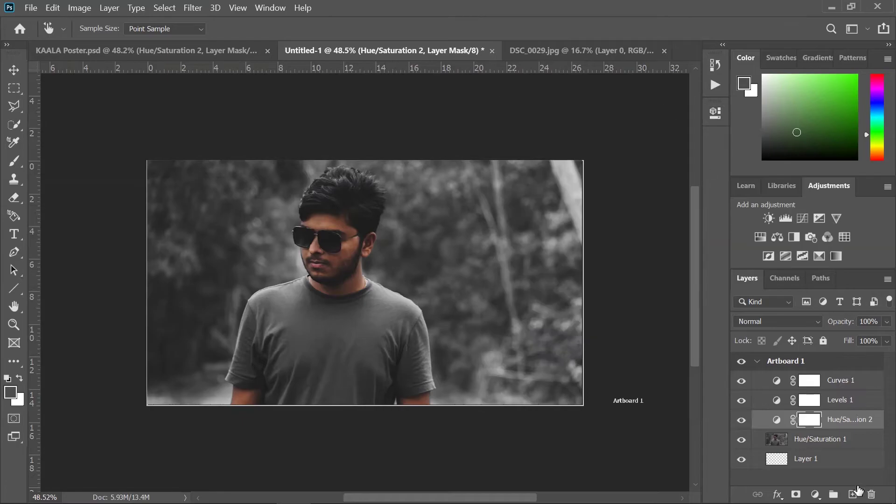
Add an Exposure adjustment with exposure +0.44, offset -0.0083 and gamma correction 0.94
click(815, 495)
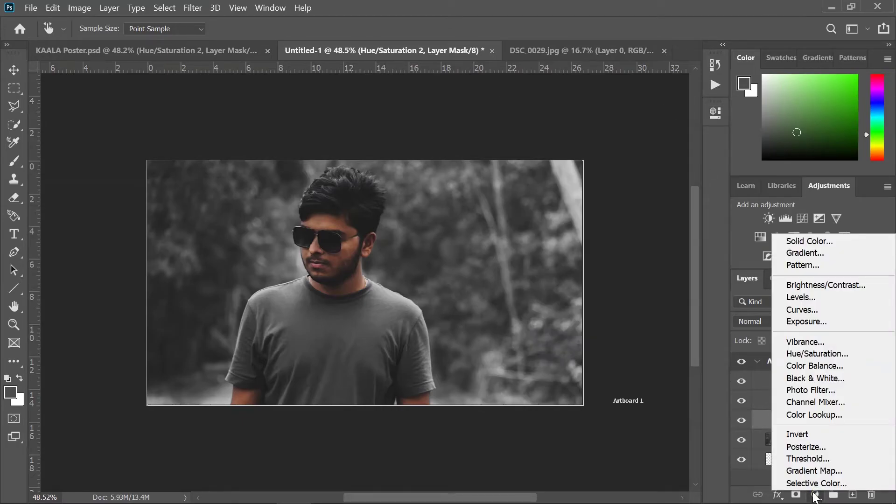
click(793, 322)
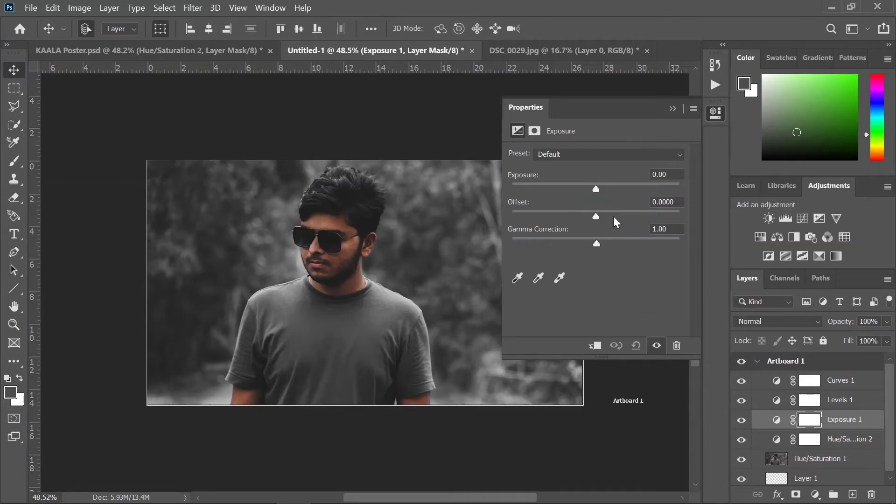
drag(594, 190, 592, 243)
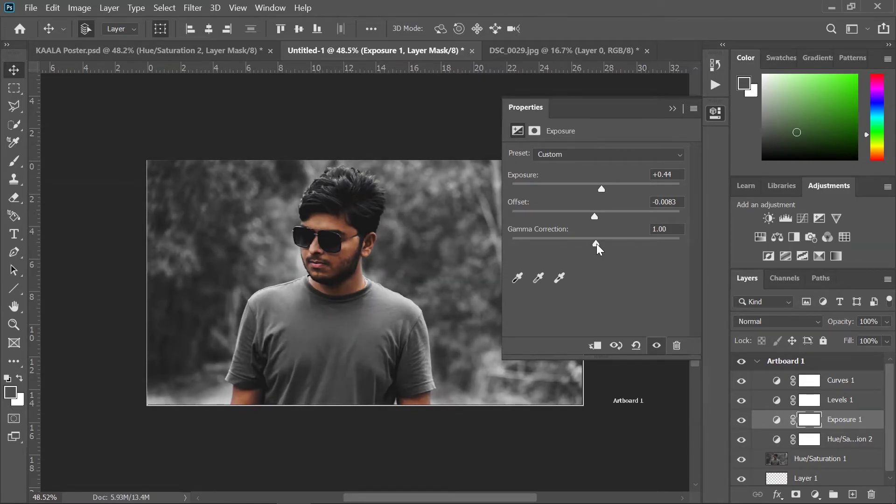
drag(598, 244, 600, 243)
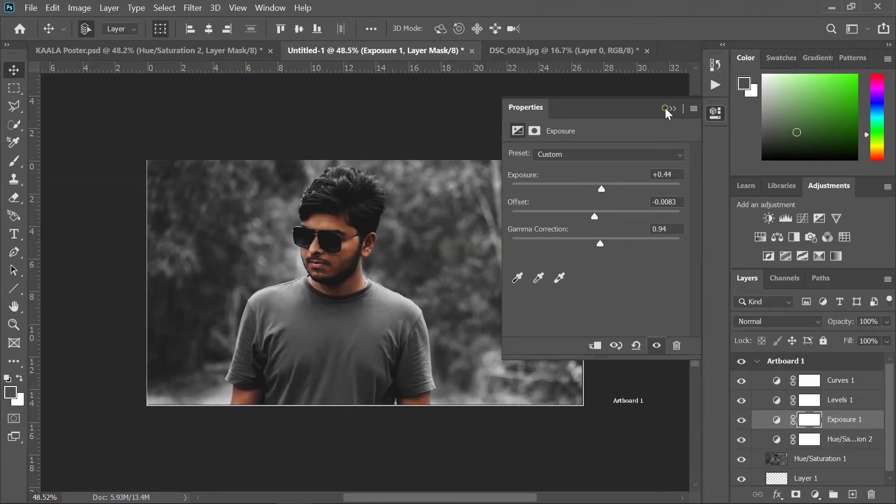
Try a 105mm Prime lens flare at 100% brightness in the upper-left corner of the merged photo layer, and undo it
click(668, 108)
click(463, 295)
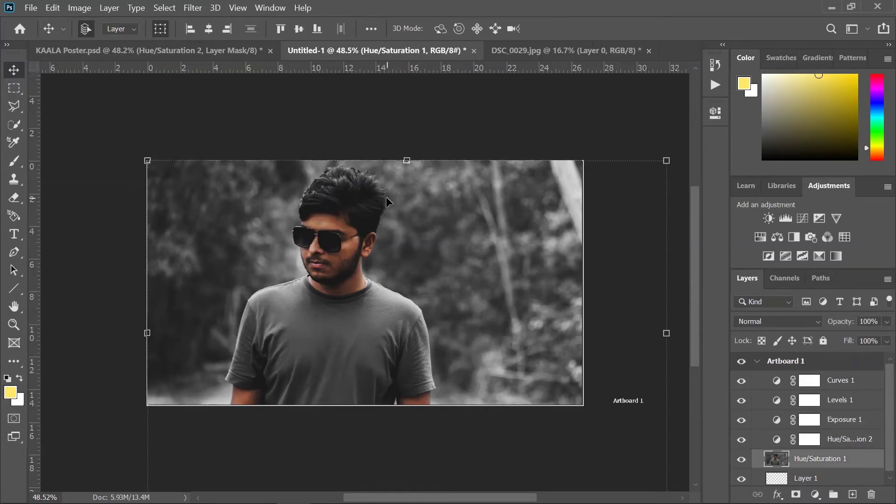
click(192, 8)
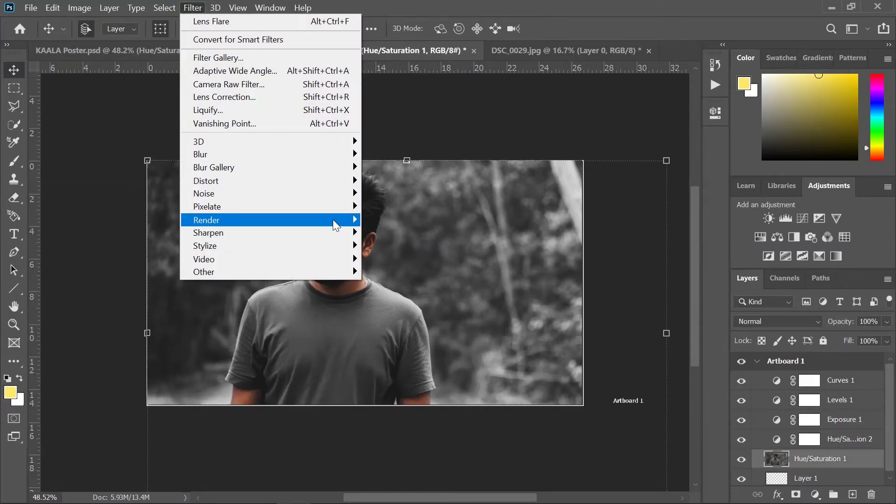
mouse_move(336, 225)
click(415, 306)
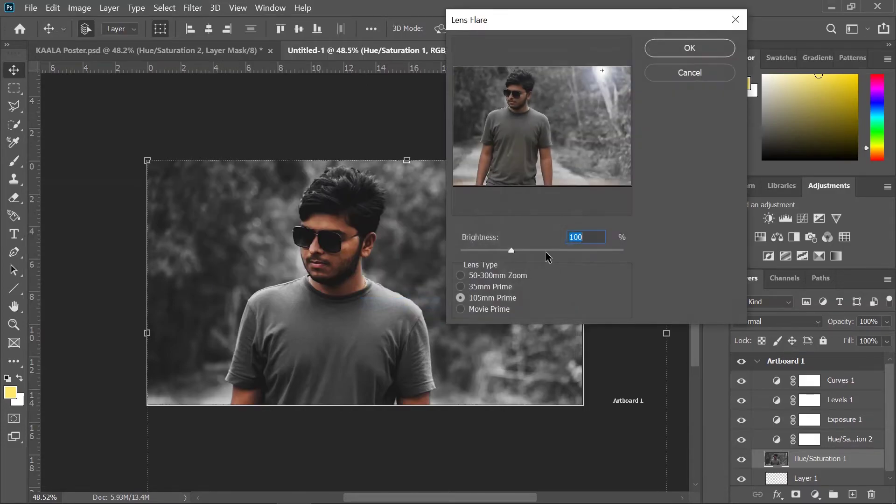
drag(602, 69, 453, 66)
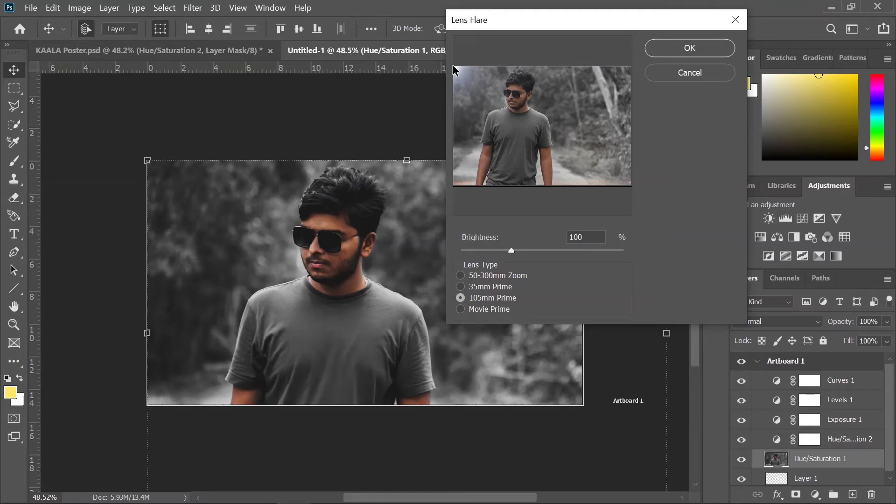
click(684, 49)
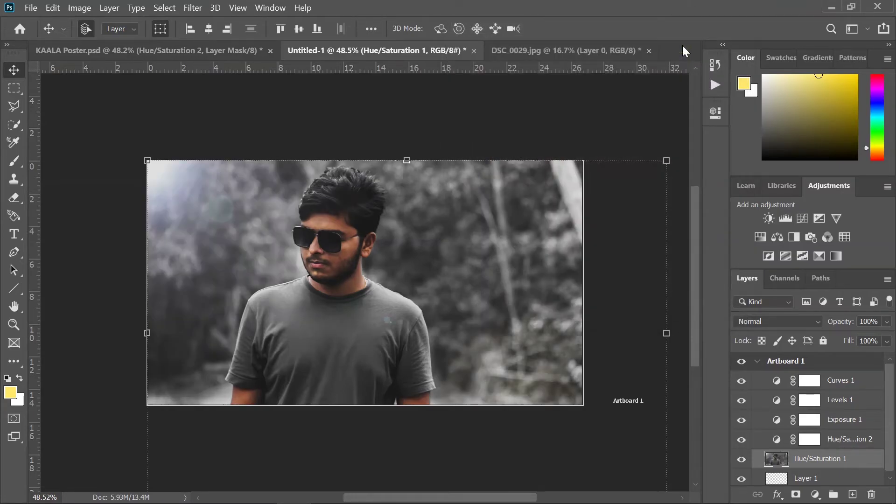
click(470, 115)
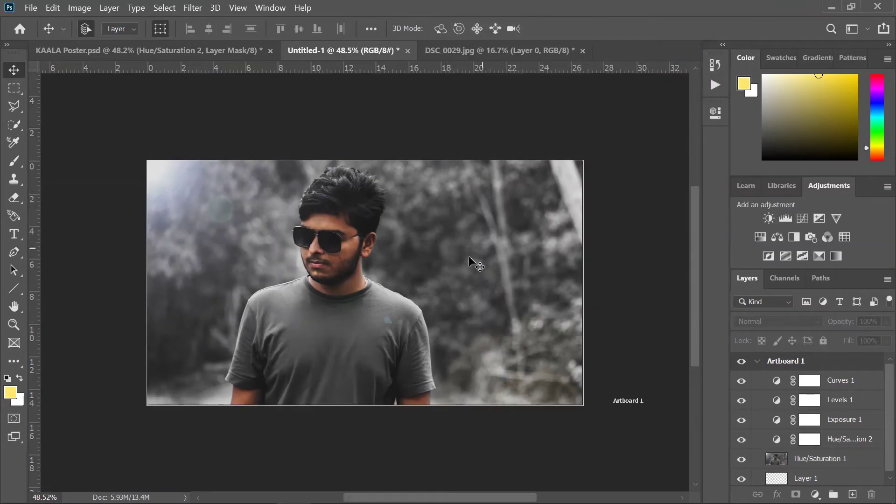
click(433, 276)
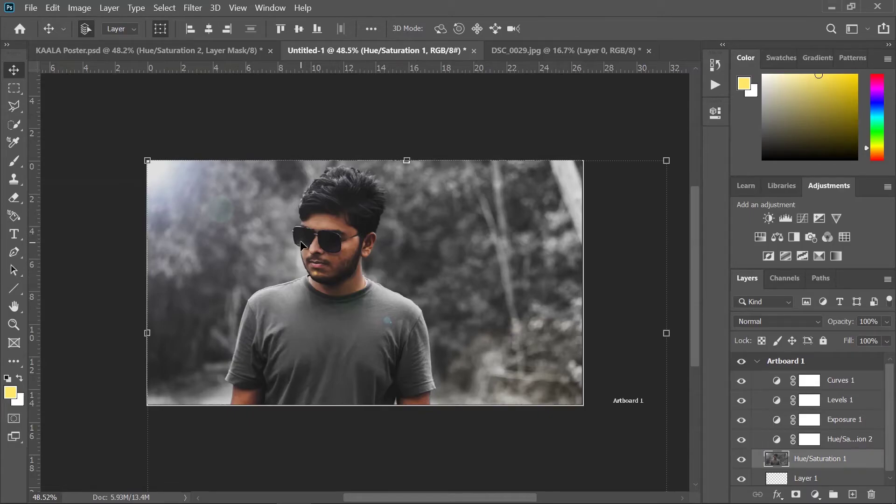
key(ctrl+z)
Render a 105mm Prime lens flare at 90% brightness in the upper-left corner of the merged photo layer
click(193, 8)
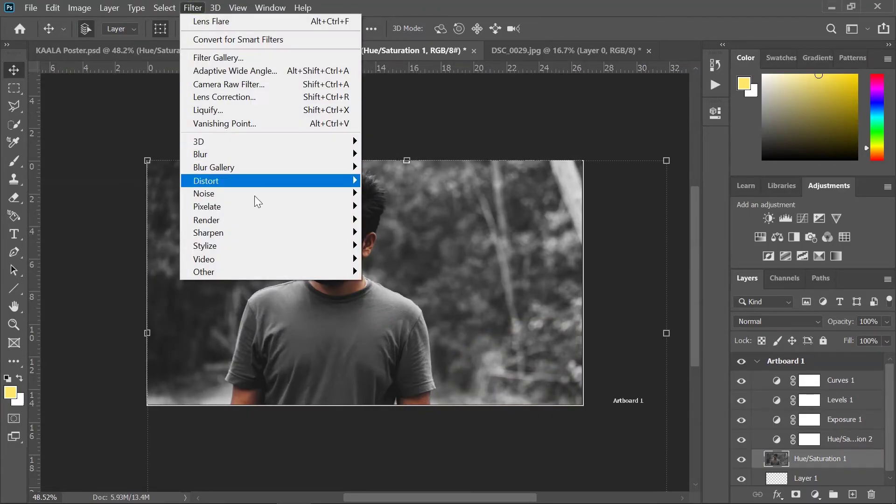
mouse_move(342, 221)
click(410, 303)
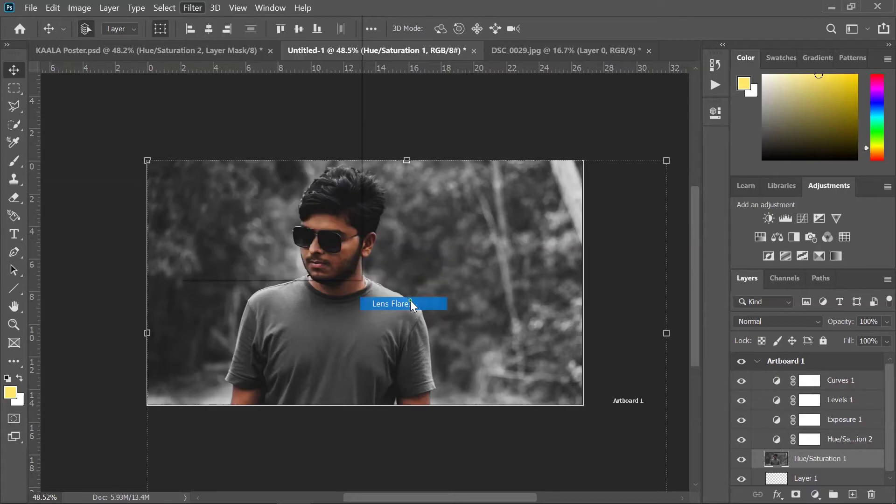
click(496, 289)
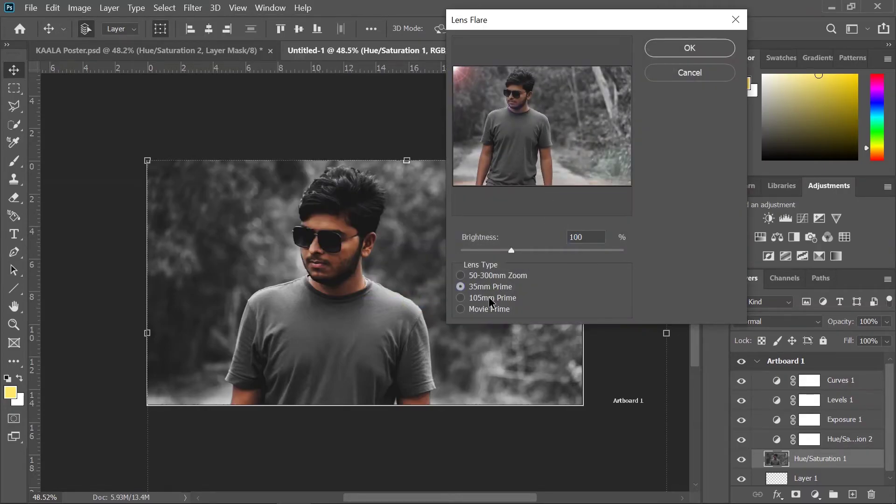
click(491, 300)
click(512, 253)
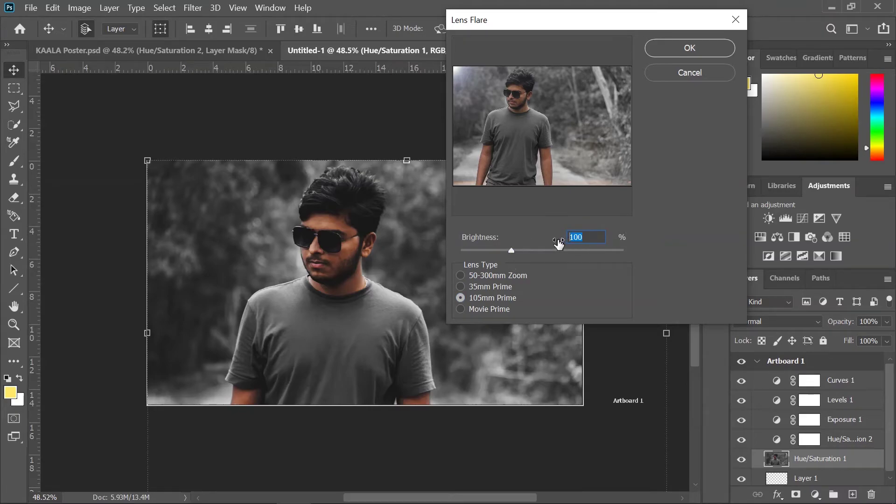
text(90)
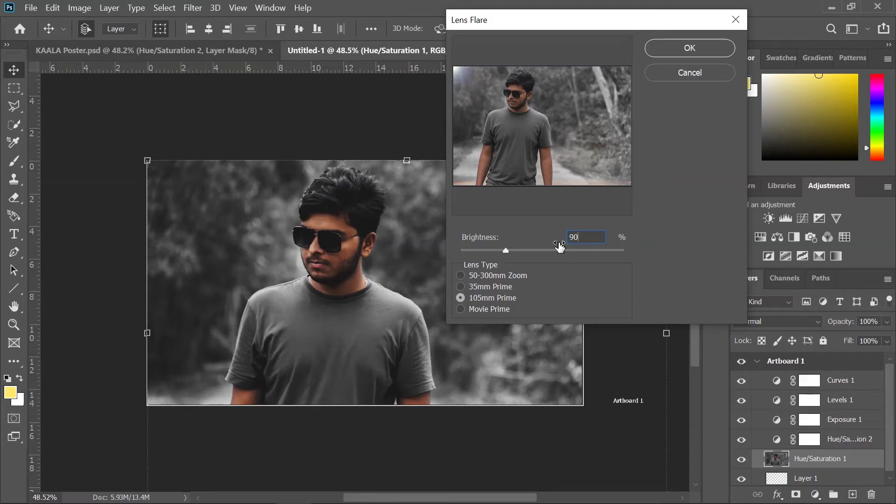
click(675, 50)
click(271, 126)
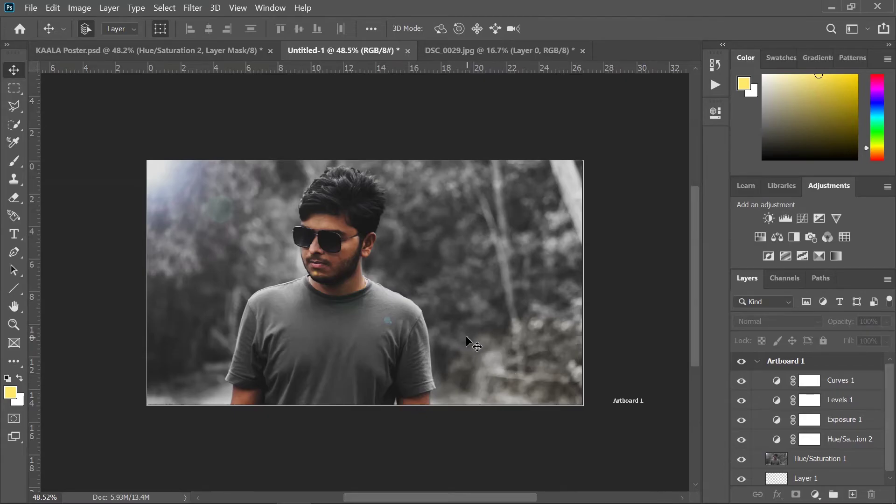
click(425, 297)
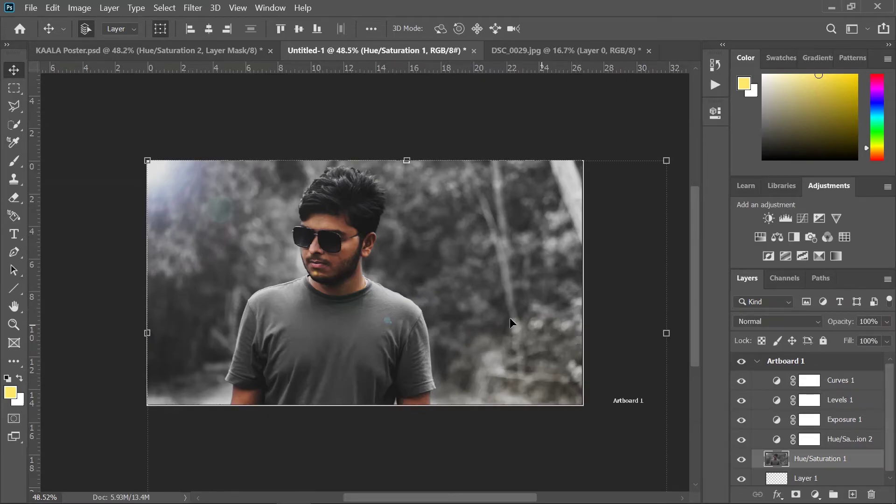
scroll(402, 320, up, 2)
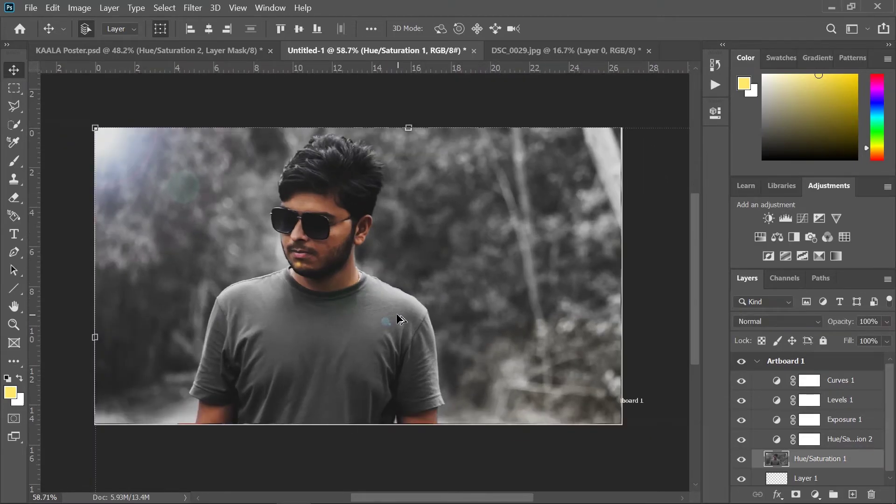
scroll(397, 315, down, 2)
Add the title EXTRACTION in white 205.41 pt Bebas across the lower part of the photo
click(540, 120)
key(t)
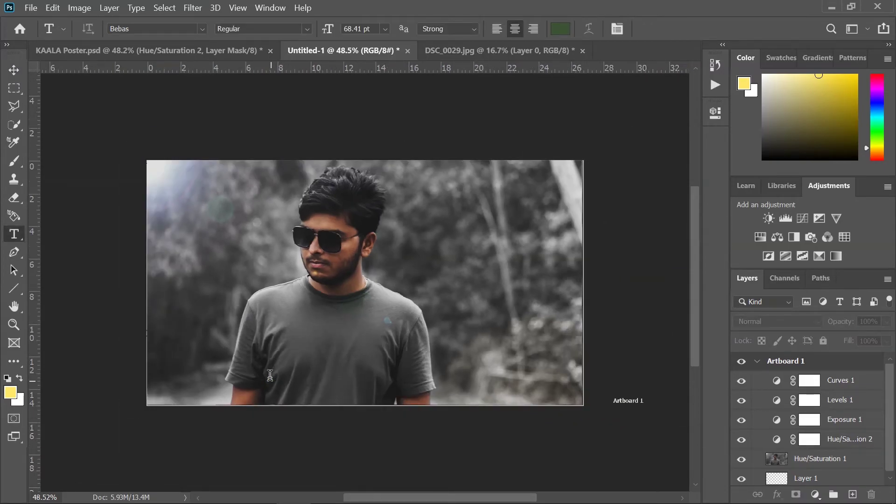
click(270, 375)
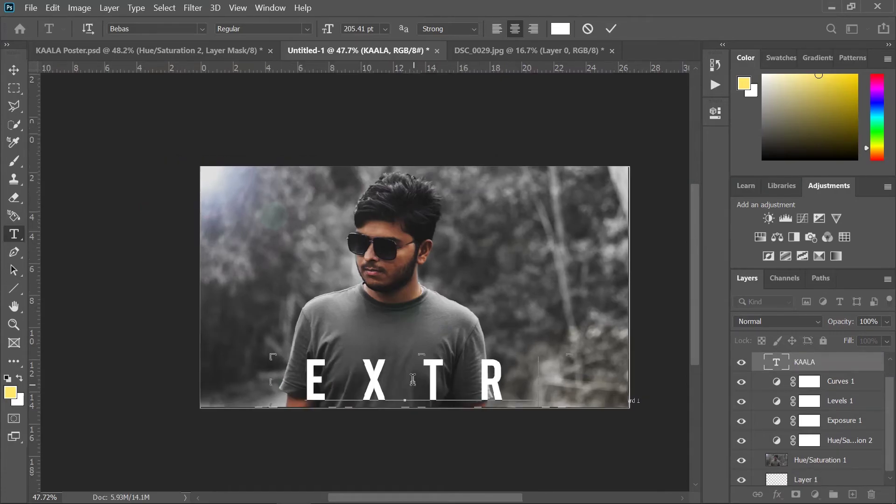
text(ACTIO)
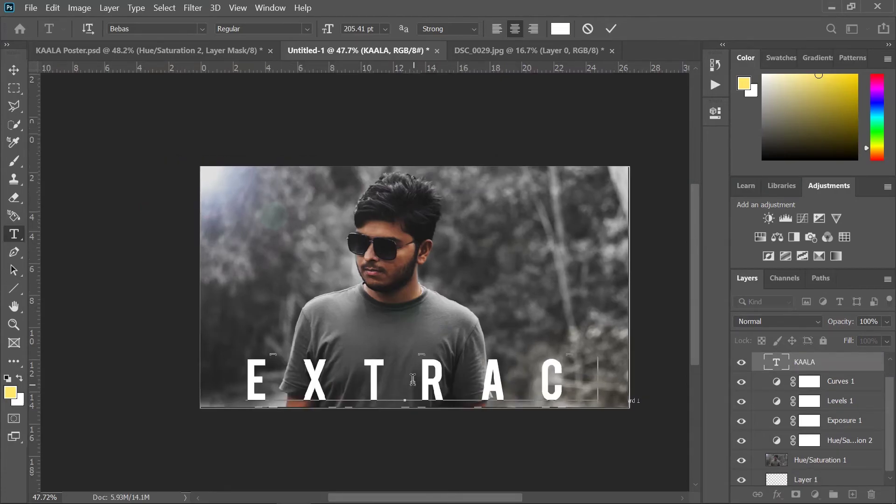
text(N)
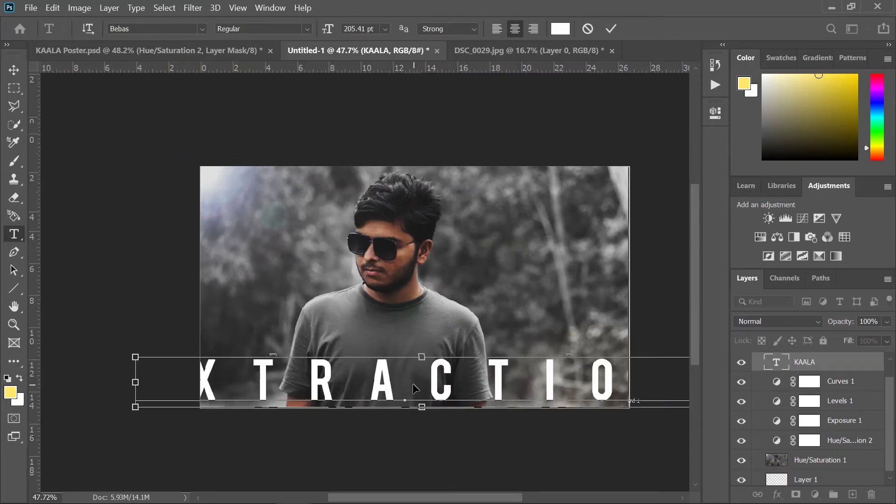
Set the tracking of the whole EXTRACTION title to 0
key(ctrl+a)
click(714, 112)
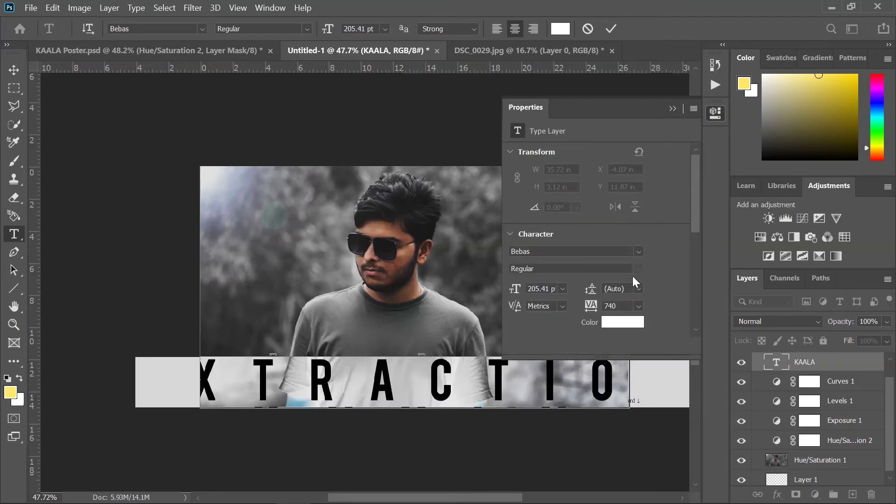
drag(575, 305, 563, 308)
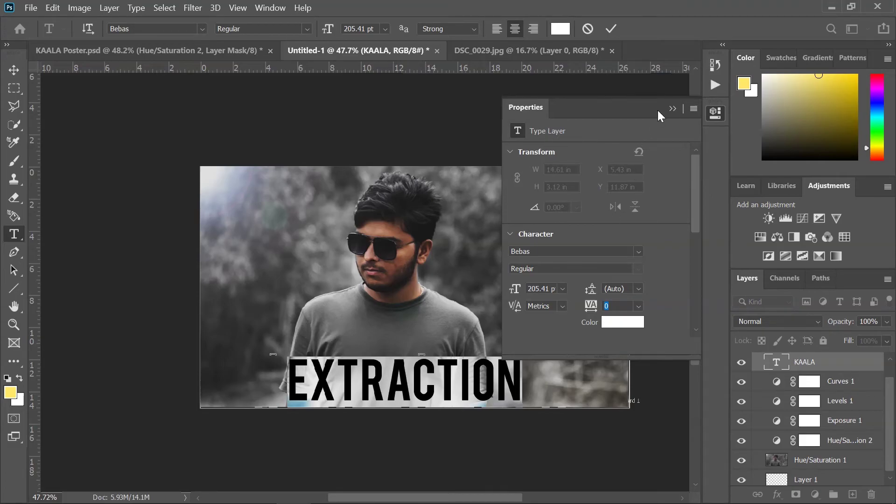
Browse the fonts and try Capture it 2 on the EXTRACTION title
click(636, 252)
scroll(709, 342, down, 3)
scroll(714, 340, up, 1)
drag(779, 308, 782, 290)
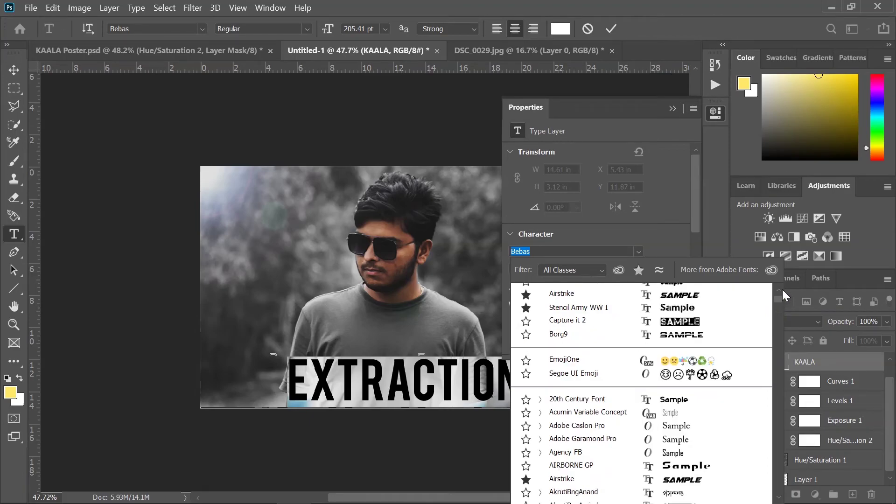
scroll(624, 372, up, 1)
scroll(625, 371, up, 2)
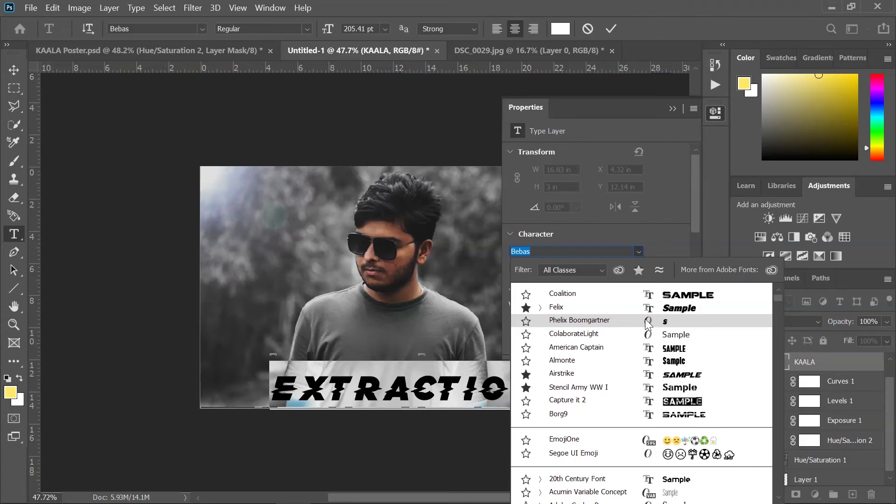
click(684, 404)
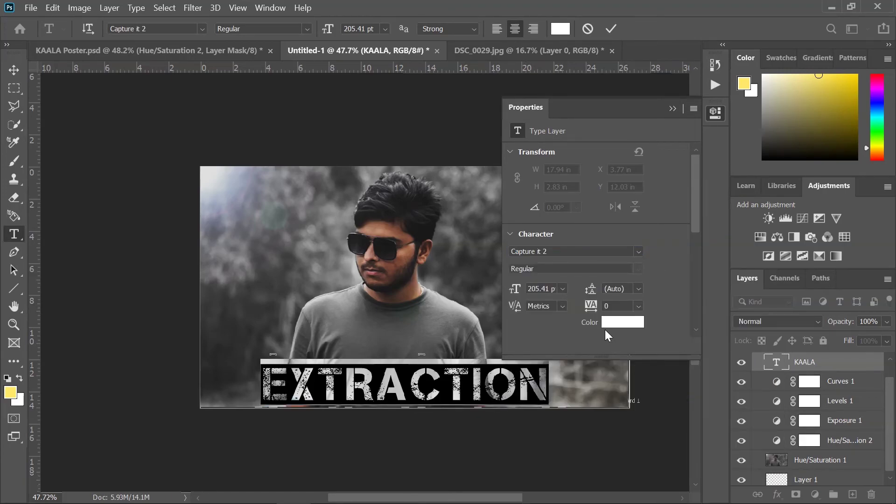
Commit the title text and change its font to Capture it Regular
click(673, 108)
click(610, 28)
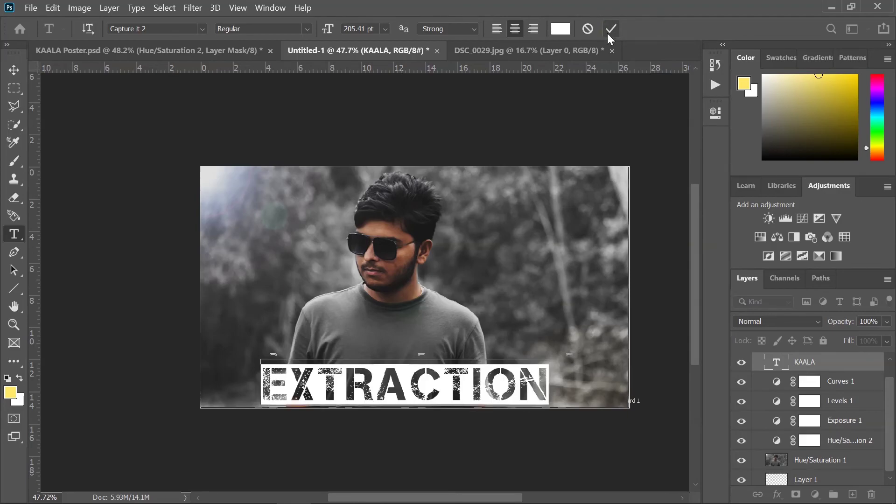
click(14, 70)
click(456, 441)
click(467, 379)
click(715, 113)
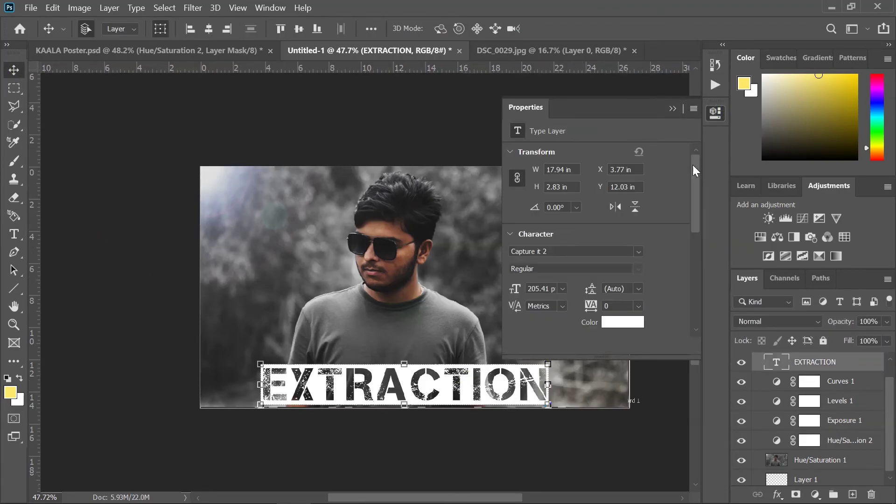
click(638, 252)
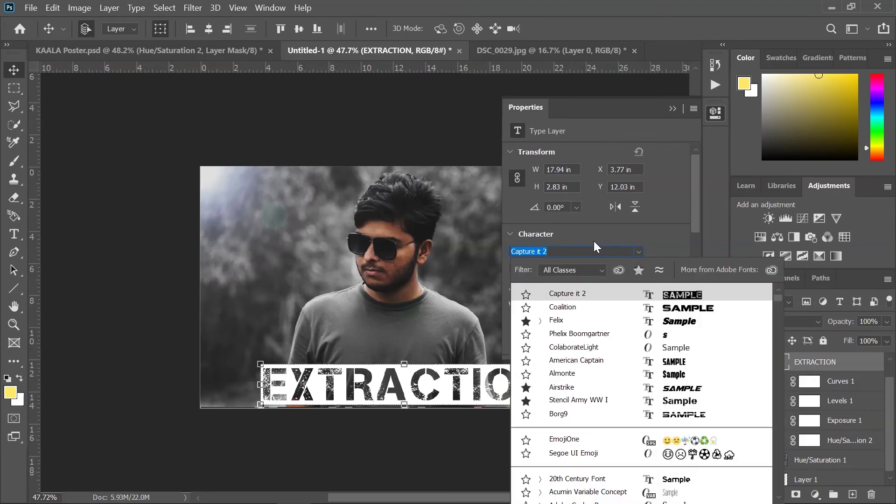
key(Right)
key(BackSpace)
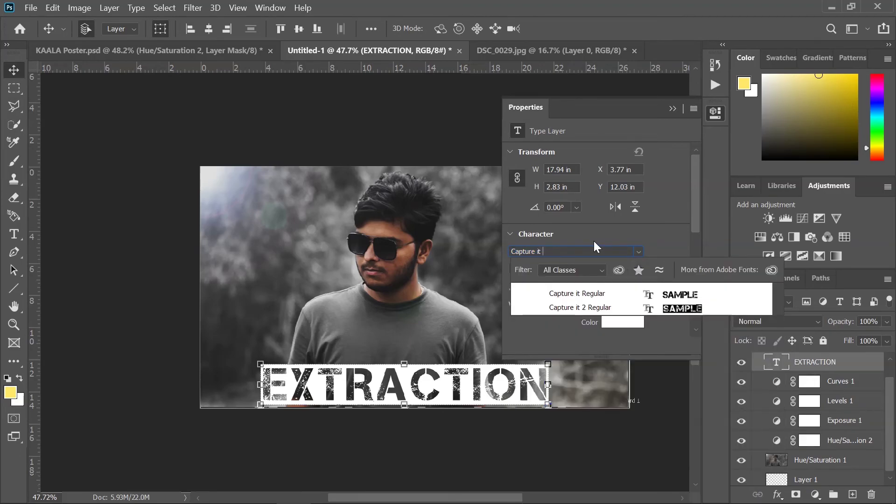
click(599, 292)
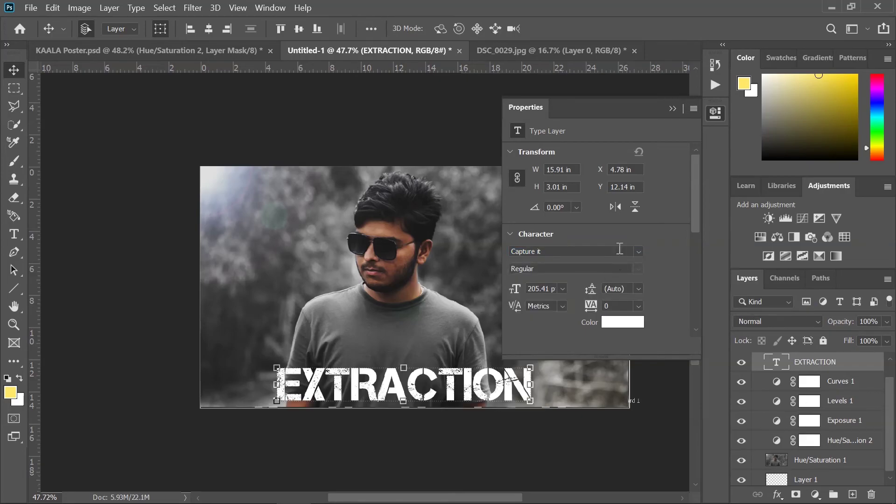
click(672, 109)
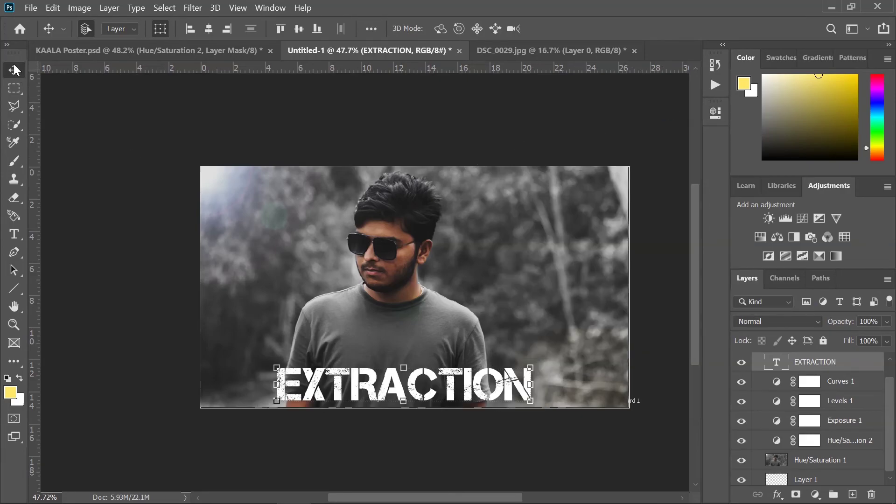
Nudge the EXTRACTION title slightly to the right along the artboard's lower edge
click(334, 269)
click(117, 268)
click(401, 382)
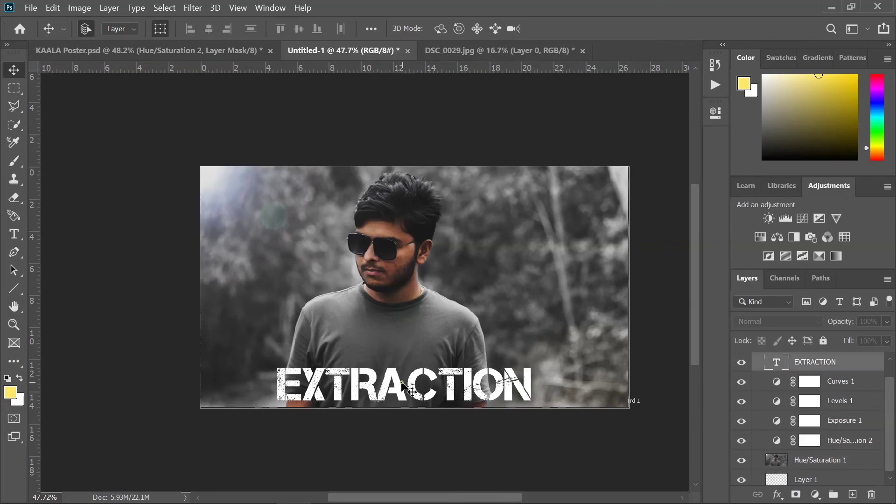
drag(458, 383, 459, 382)
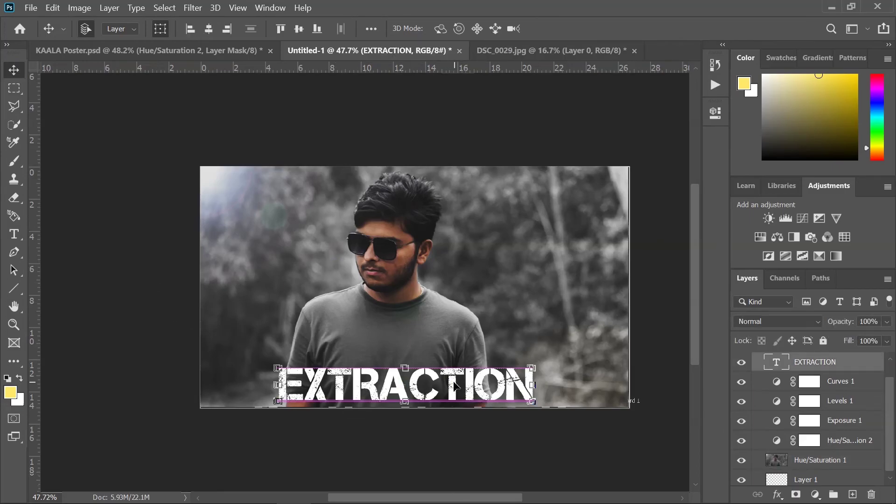
click(445, 432)
click(445, 387)
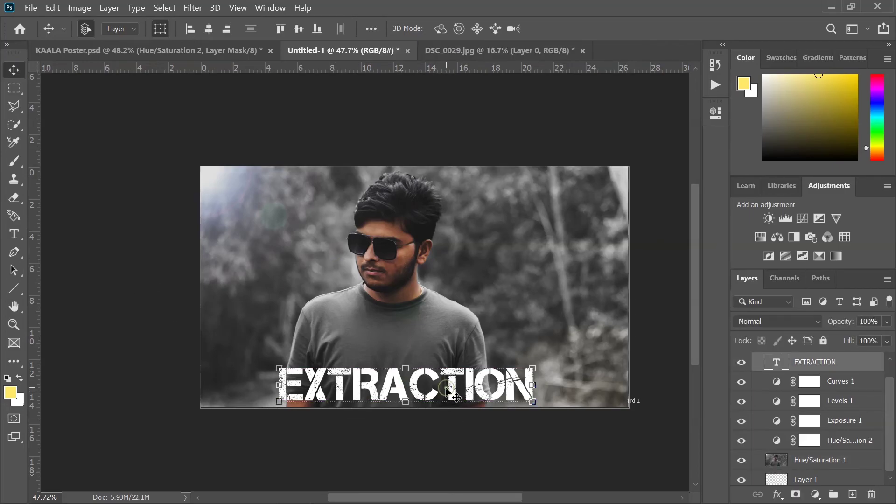
Scale the EXTRACTION title proportionally to about 107% and shift it slightly within the lower part of the artboard
click(534, 367)
drag(537, 361, 548, 359)
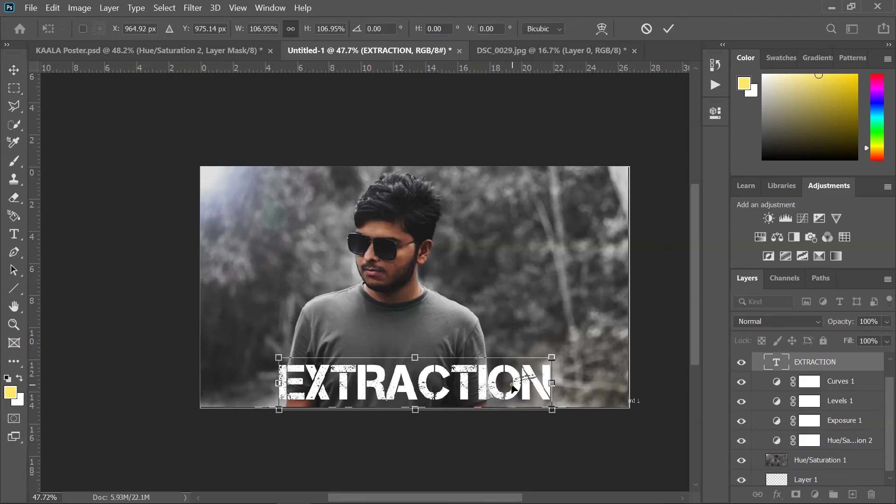
key(Return)
mouse_move(504, 387)
mouse_down()
mouse_move(478, 383)
mouse_move(514, 391)
mouse_up()
click(495, 448)
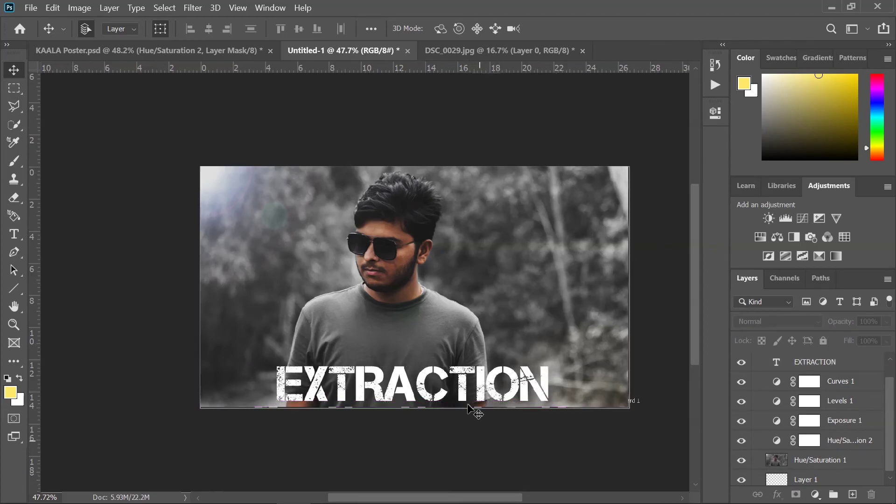
Enlarge the merged photo layer slightly from its lower-right corner
click(447, 317)
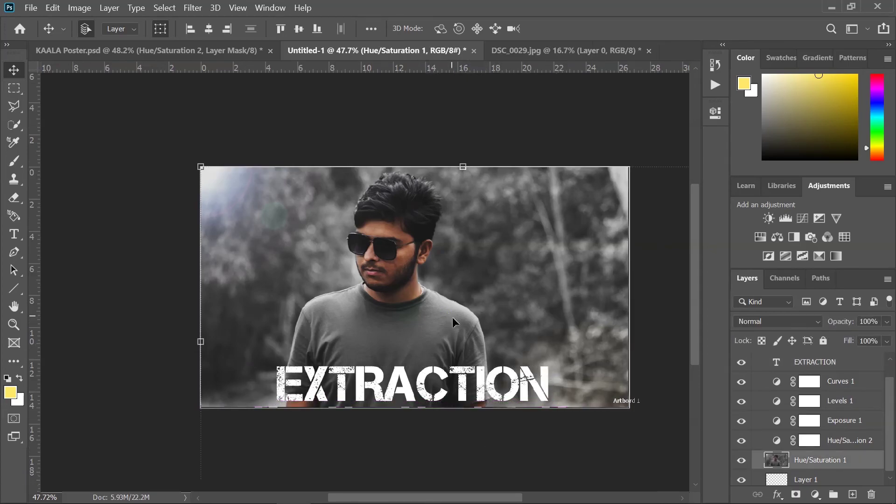
scroll(507, 364, down, 1)
drag(569, 428, 398, 348)
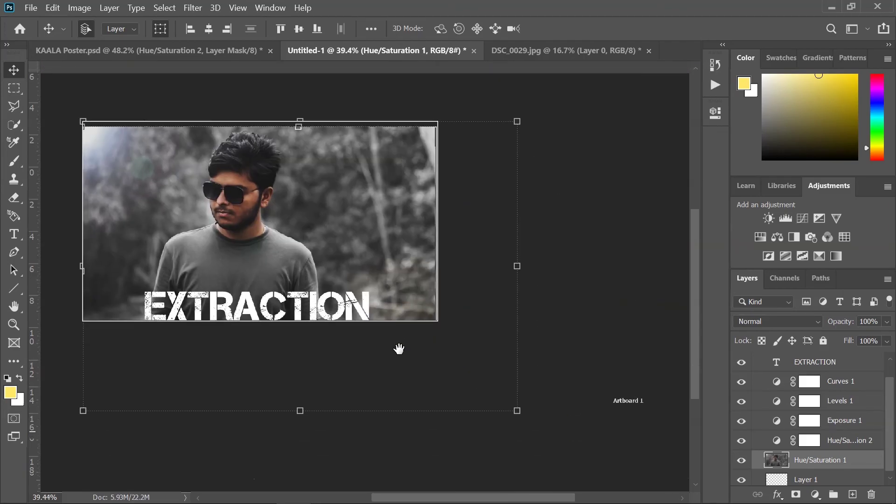
drag(516, 410, 532, 421)
key(Return)
Center the EXTRACTION title horizontally near the artboard's lower edge and deselect it
drag(349, 366, 417, 410)
scroll(322, 271, up, 1)
mouse_move(365, 364)
mouse_down()
mouse_move(357, 365)
mouse_move(373, 363)
mouse_up()
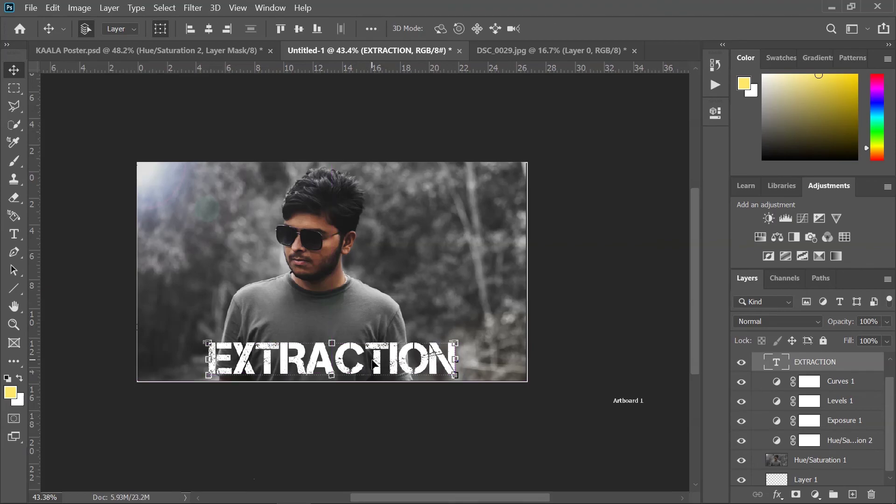
click(423, 447)
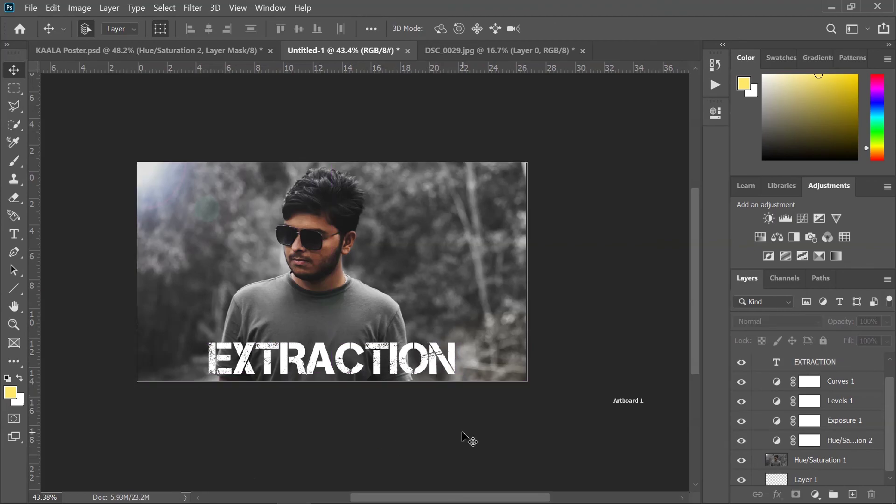